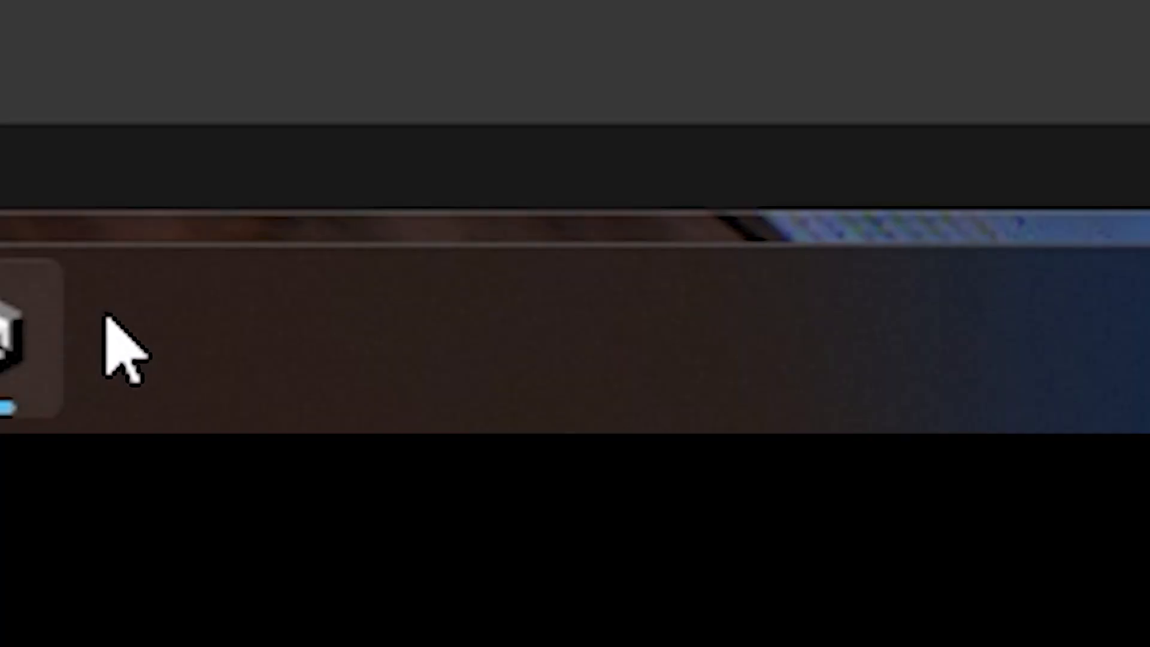
- Switch to the web browser and search Google for "how to unity"
{"action": "left_click", "coordinate": [698, 634]}
{"action": "type", "text": "howe yto"}
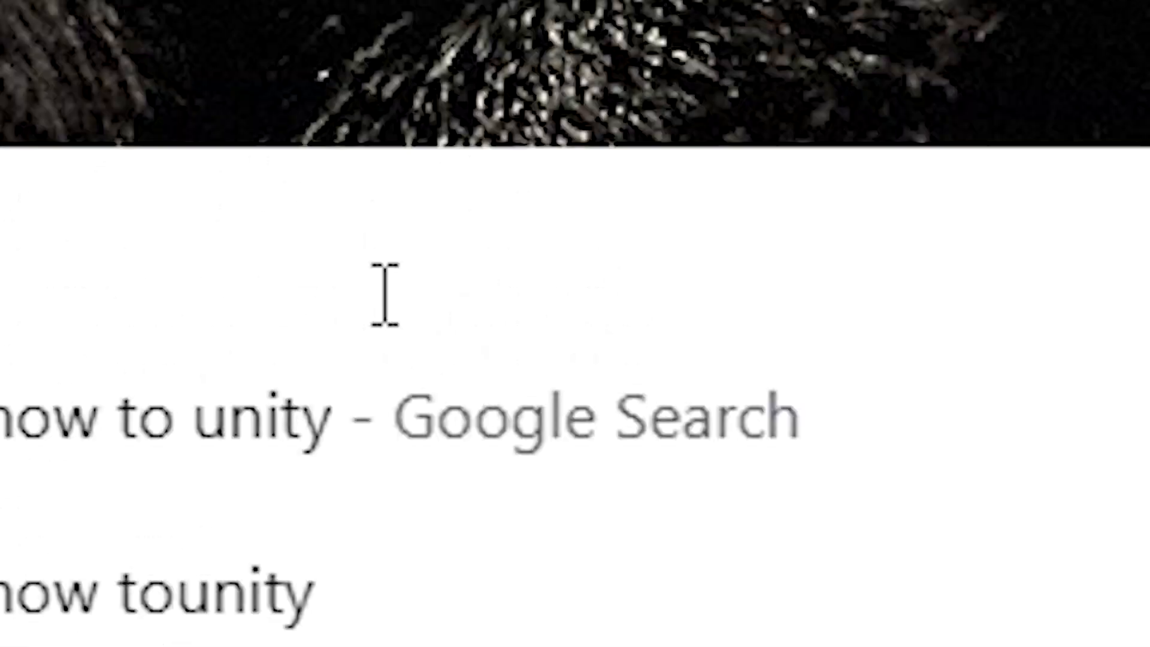
{"action": "key", "text": "BackSpace"}
{"action": "key", "text": "BackSpace"}
{"action": "key", "text": "BackSpace"}
{"action": "key", "text": "BackSpace"}
{"action": "key", "text": "BackSpace"}
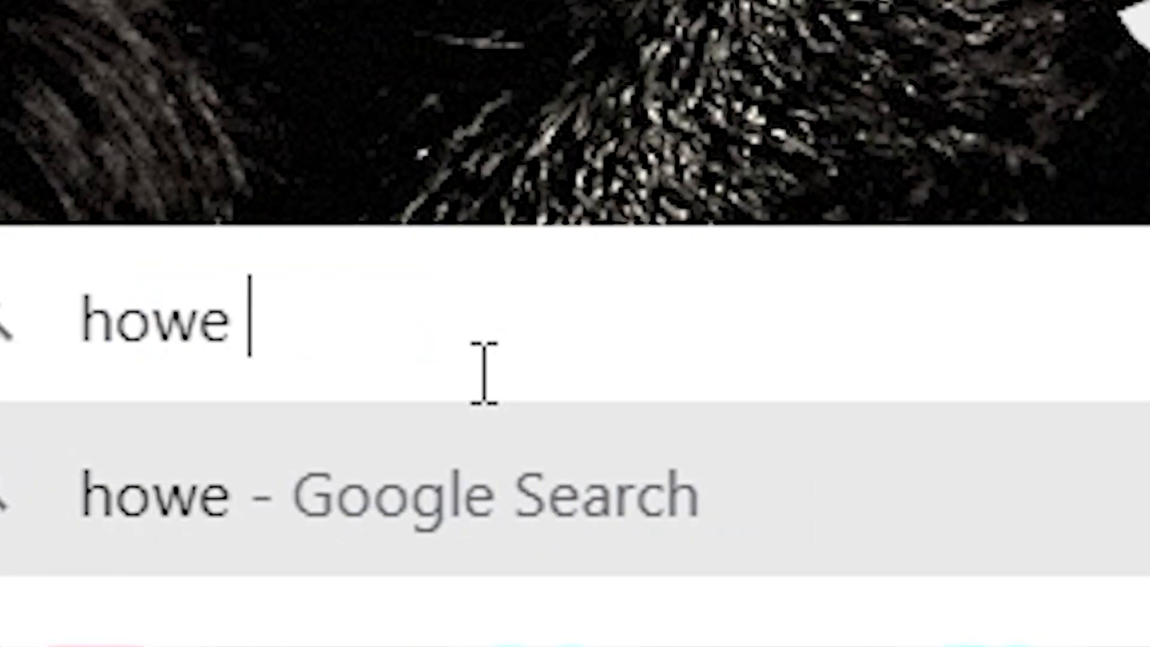
{"action": "type", "text": "to unity"}
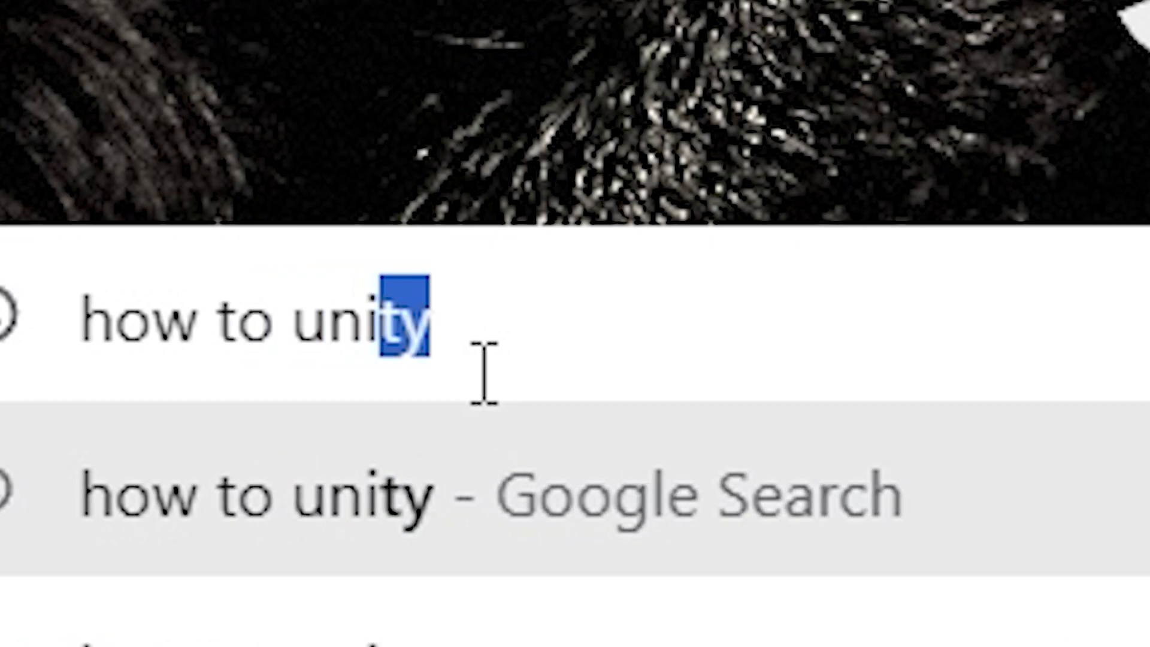
{"action": "key", "text": "Return"}
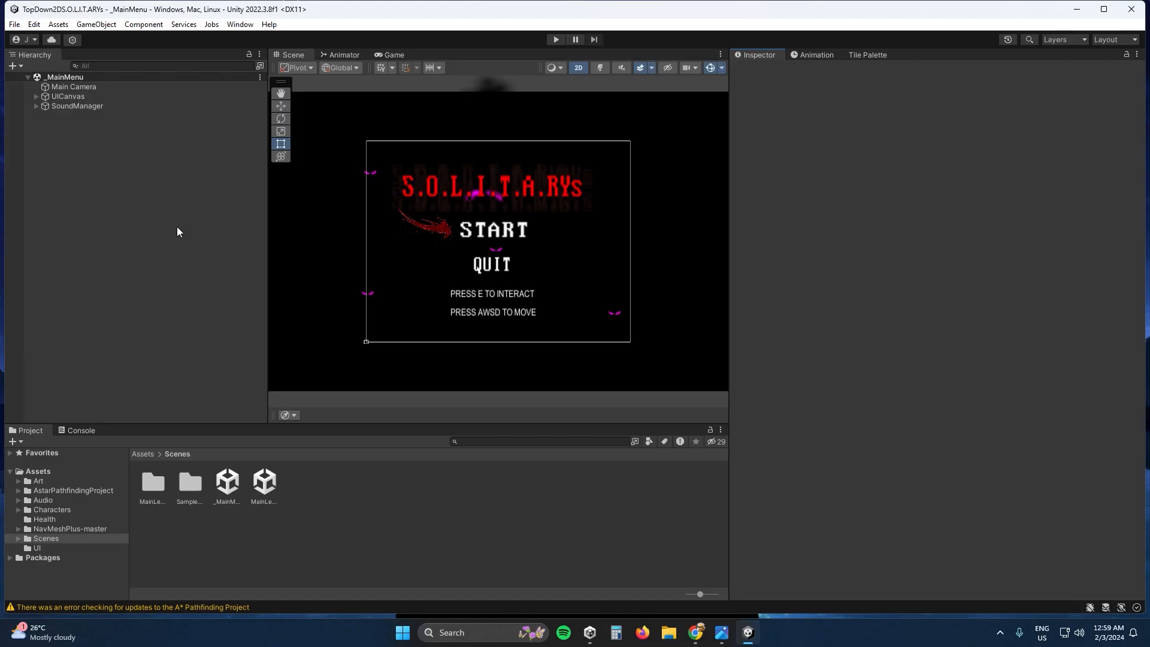
- Bring up the screenshot with notes on Unity's Hierarchy, Inspector, Project window and Overlays, read it, and return to Unity
{"action": "left_click", "coordinate": [722, 634]}
{"action": "left_click", "coordinate": [664, 348]}
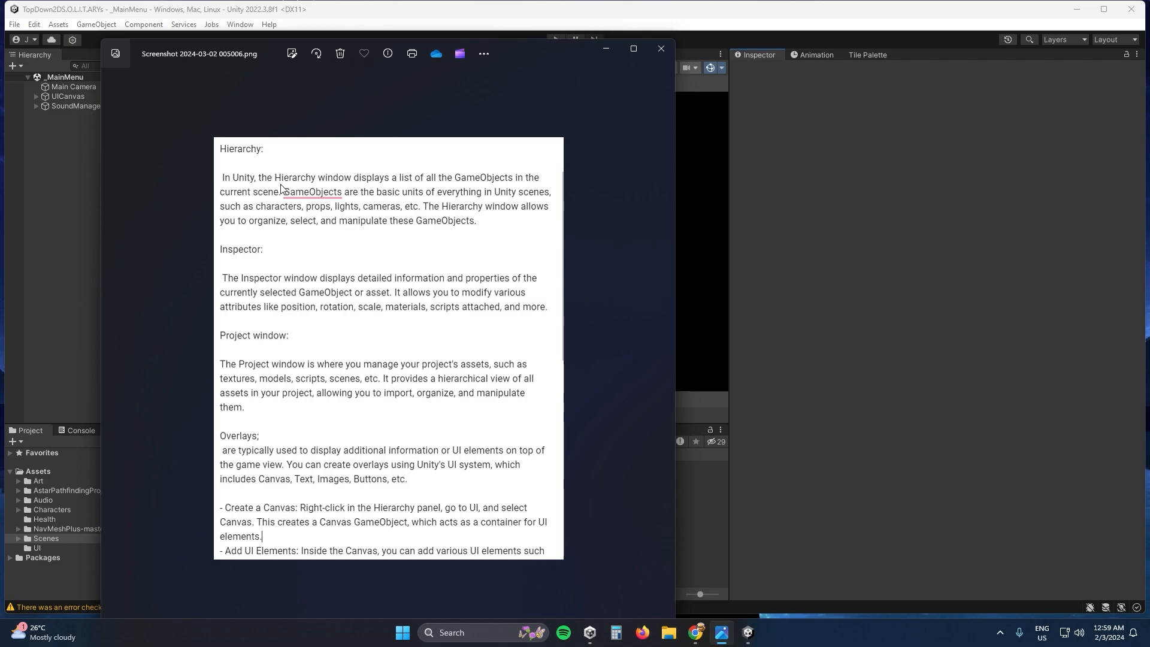
{"action": "key", "text": "alt+Tab"}
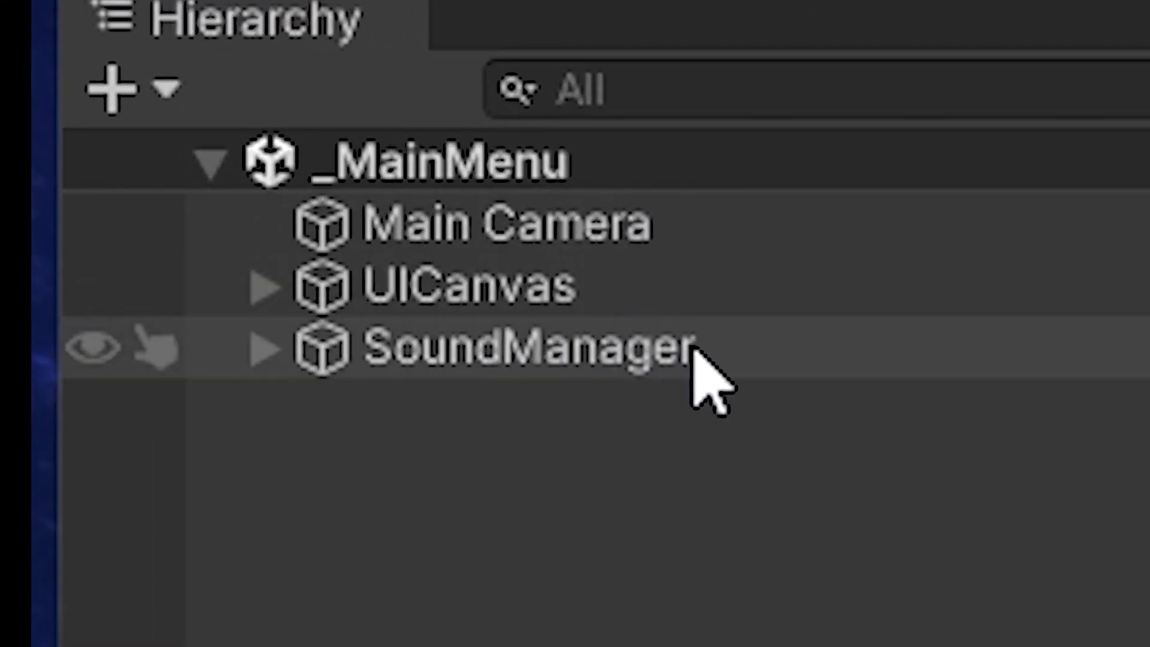
- Expand UICanvas, PauseUI and SoundManager in the _MainMenu scene to examine their child objects, and collapse them again
{"action": "left_click", "coordinate": [269, 292]}
{"action": "left_click", "coordinate": [269, 414]}
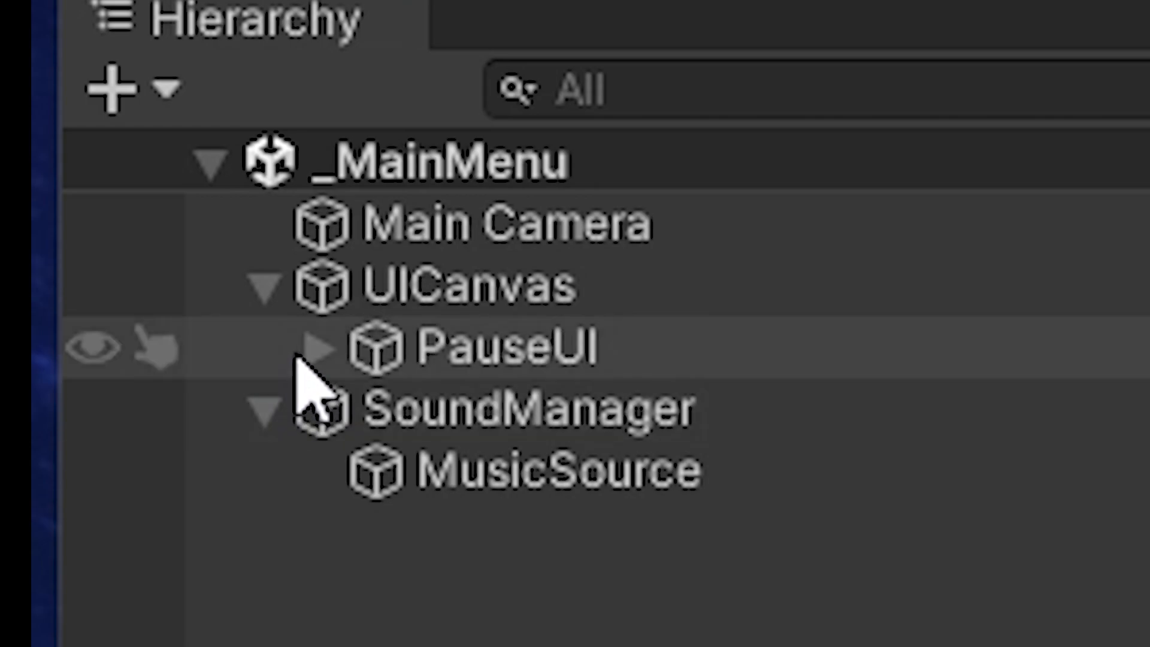
{"action": "left_click", "coordinate": [318, 255]}
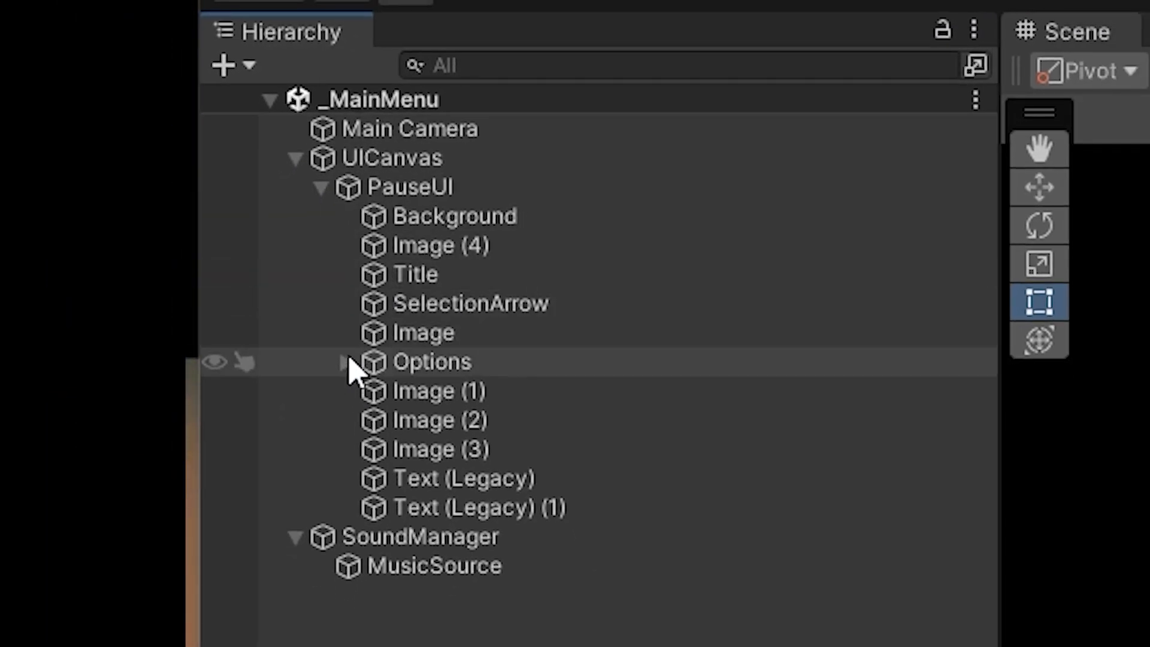
{"action": "left_click", "coordinate": [358, 505]}
{"action": "left_click", "coordinate": [347, 361]}
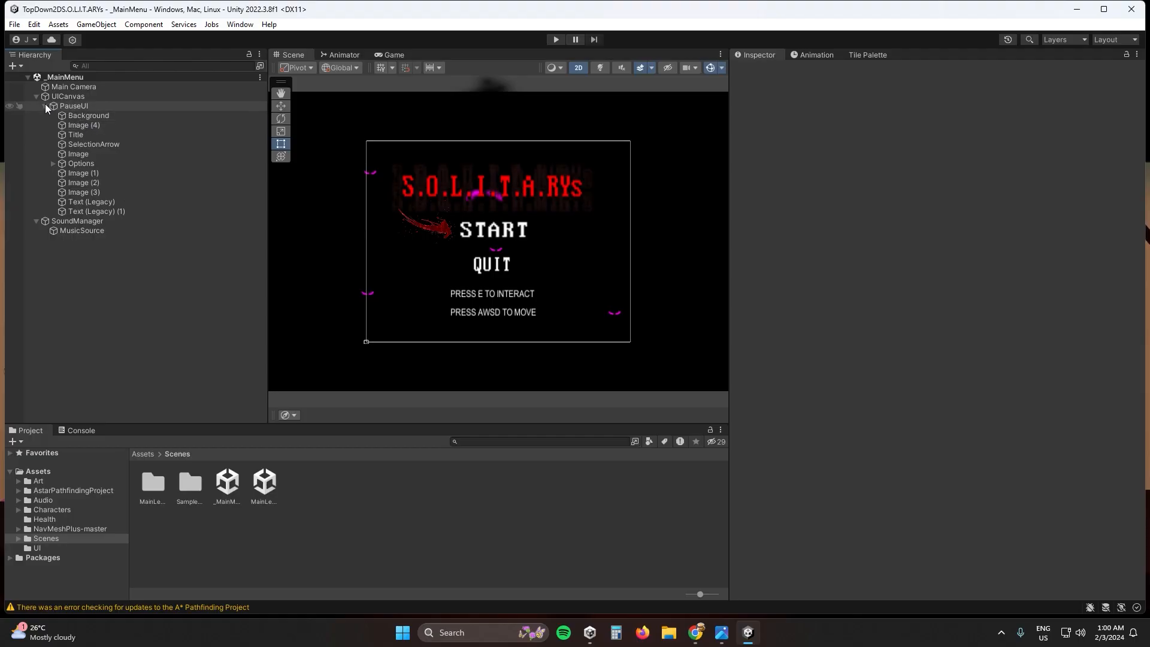
{"action": "left_click", "coordinate": [45, 106]}
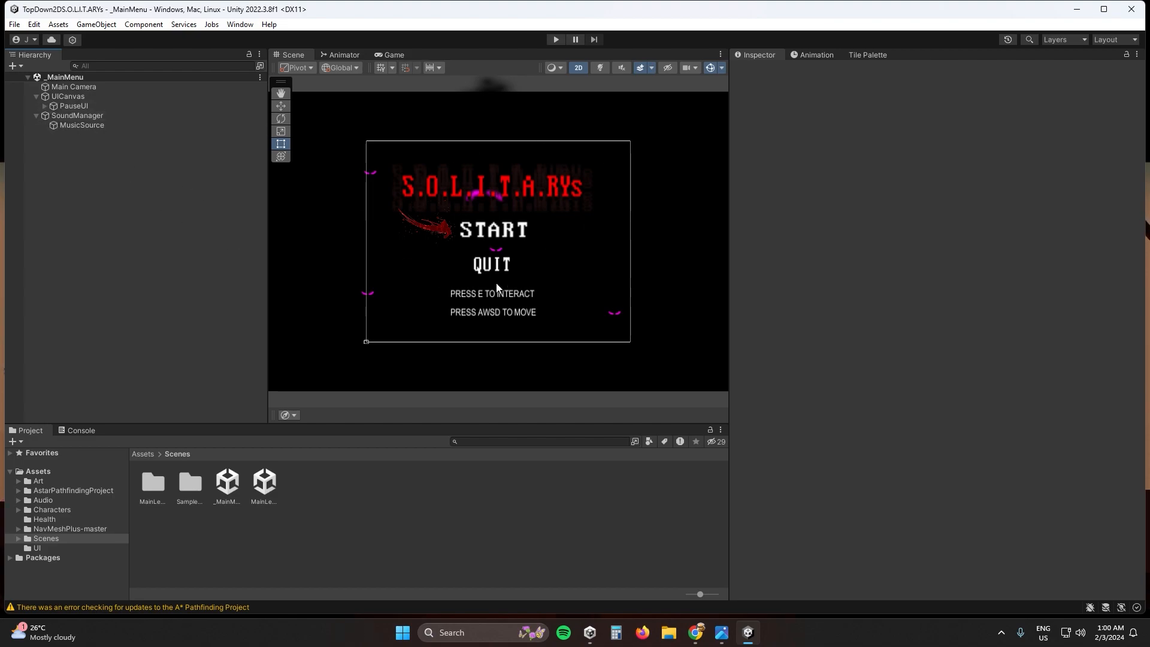
{"action": "left_click", "coordinate": [37, 96]}
{"action": "left_click", "coordinate": [36, 106]}
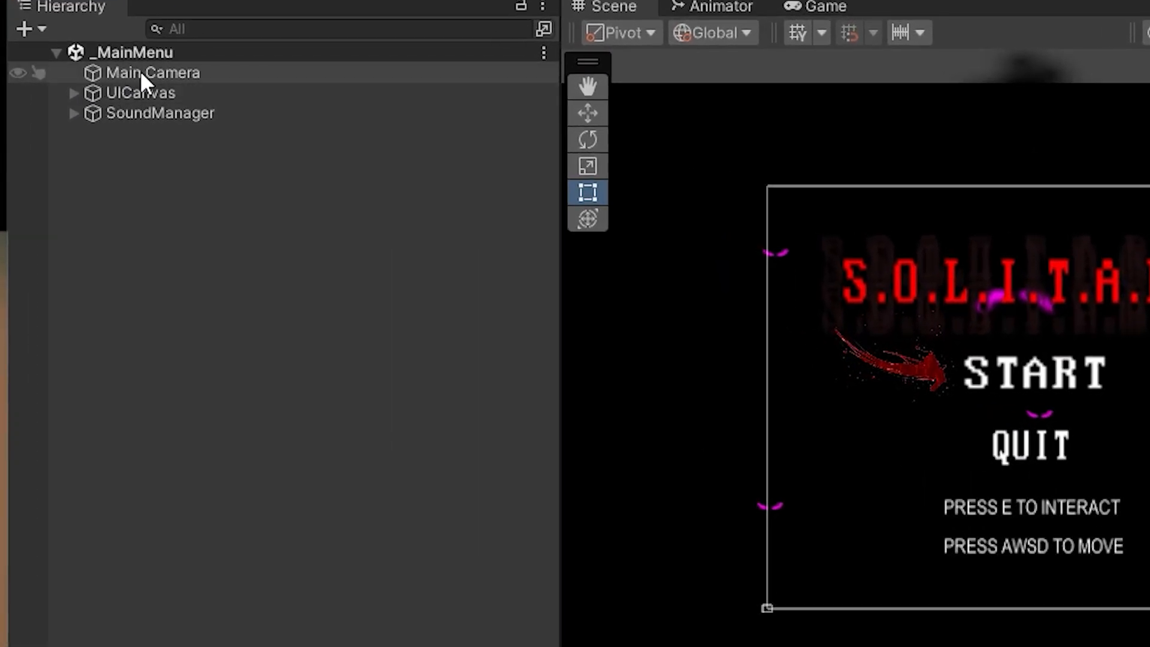
- Examine the nesting under UICanvas down to PauseUI's Options group, collapse it all, and briefly check SoundManager's children
{"action": "left_click", "coordinate": [74, 93]}
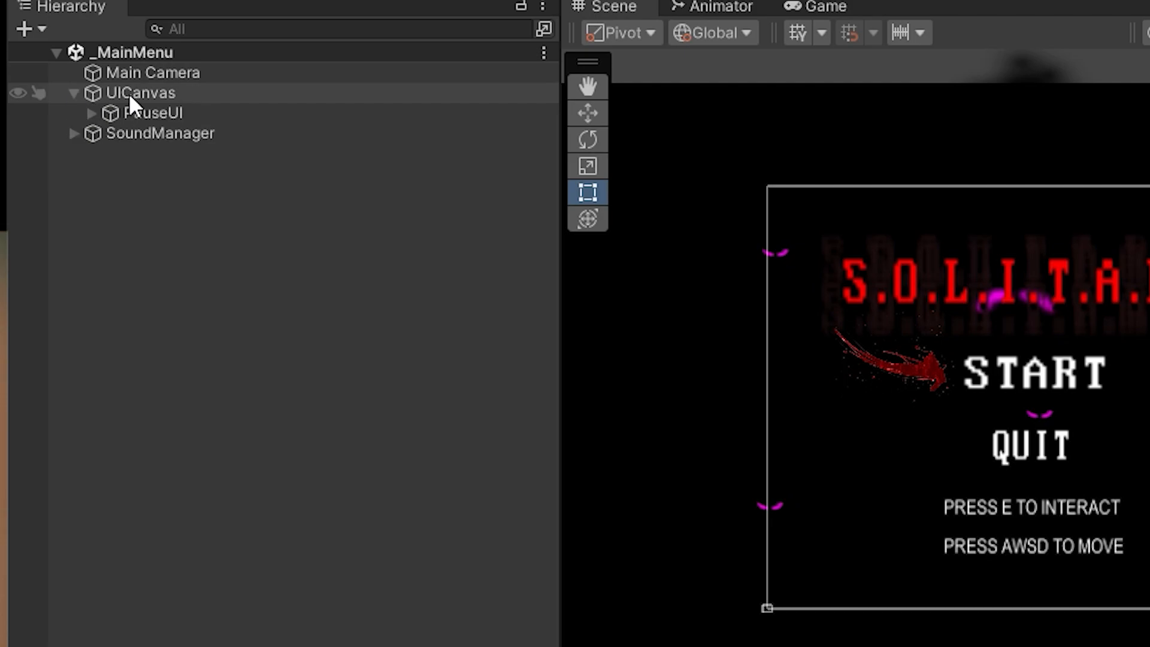
{"action": "left_click", "coordinate": [99, 115]}
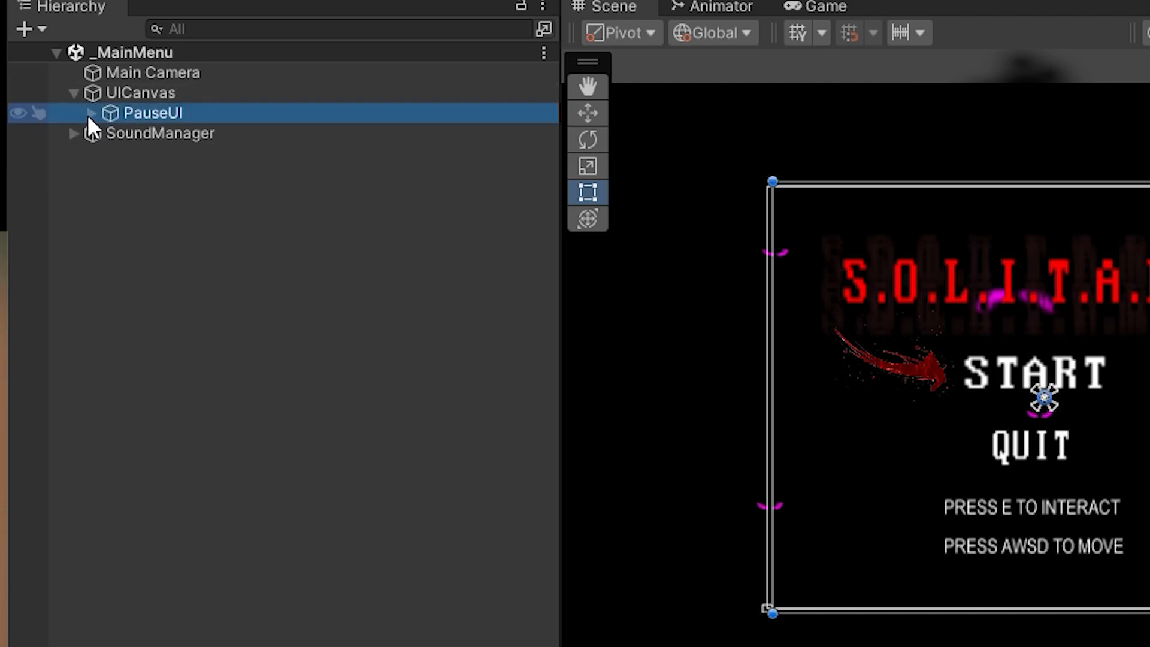
{"action": "left_click", "coordinate": [89, 113]}
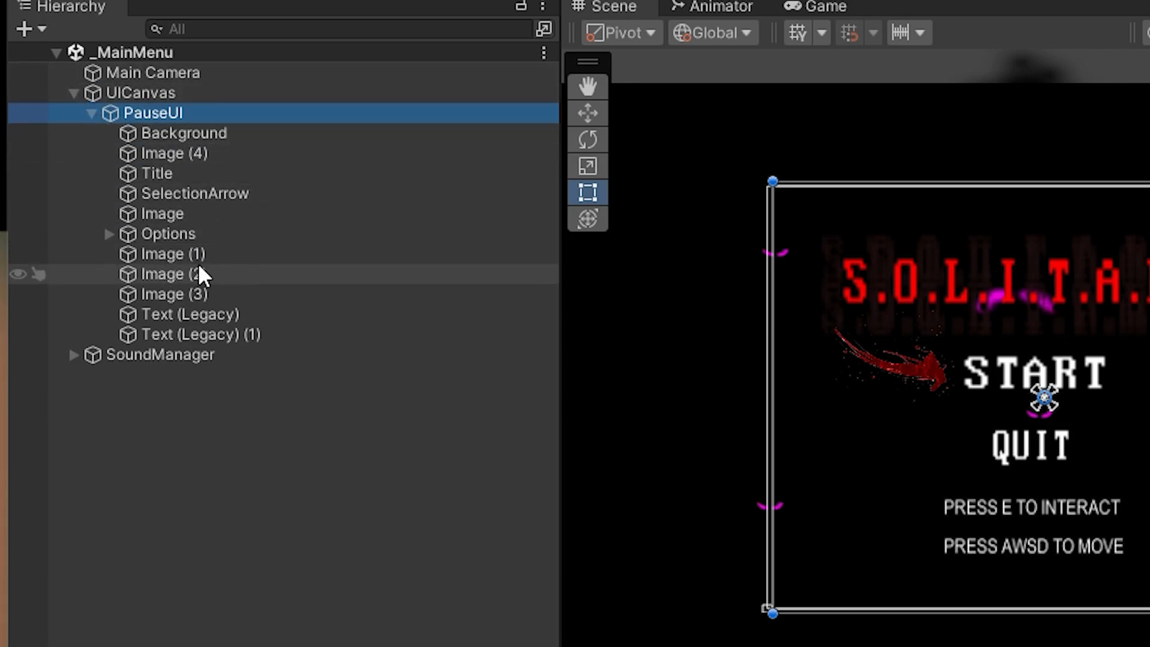
{"action": "left_click", "coordinate": [108, 233]}
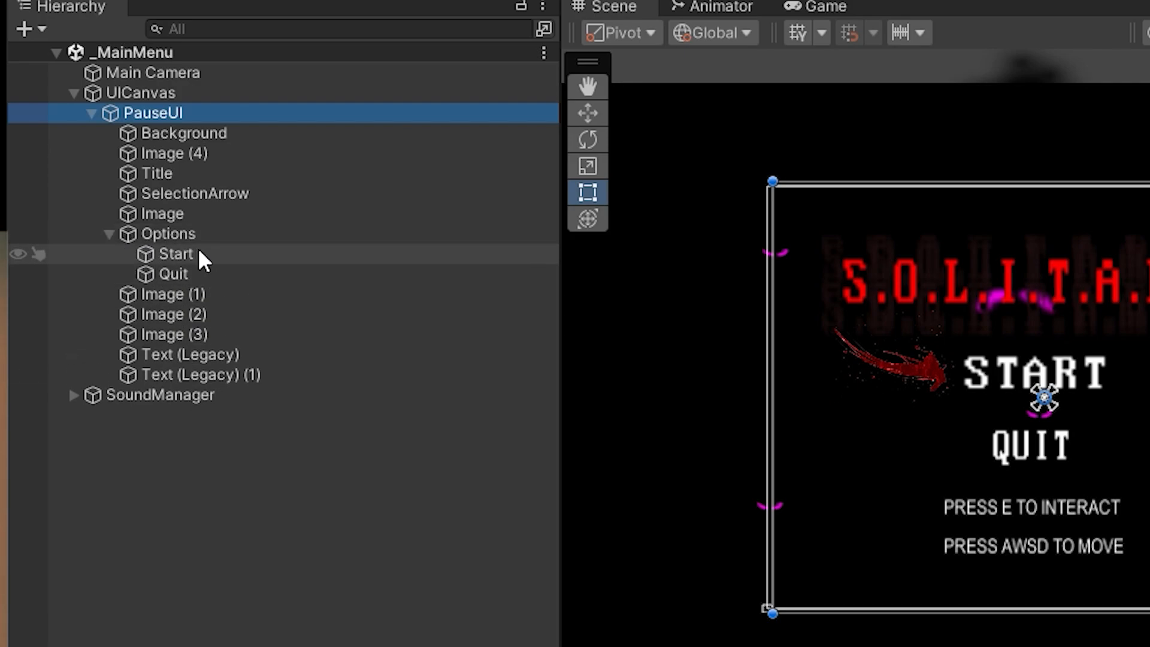
{"action": "left_click", "coordinate": [108, 234]}
{"action": "left_click", "coordinate": [91, 113]}
{"action": "left_click", "coordinate": [73, 93]}
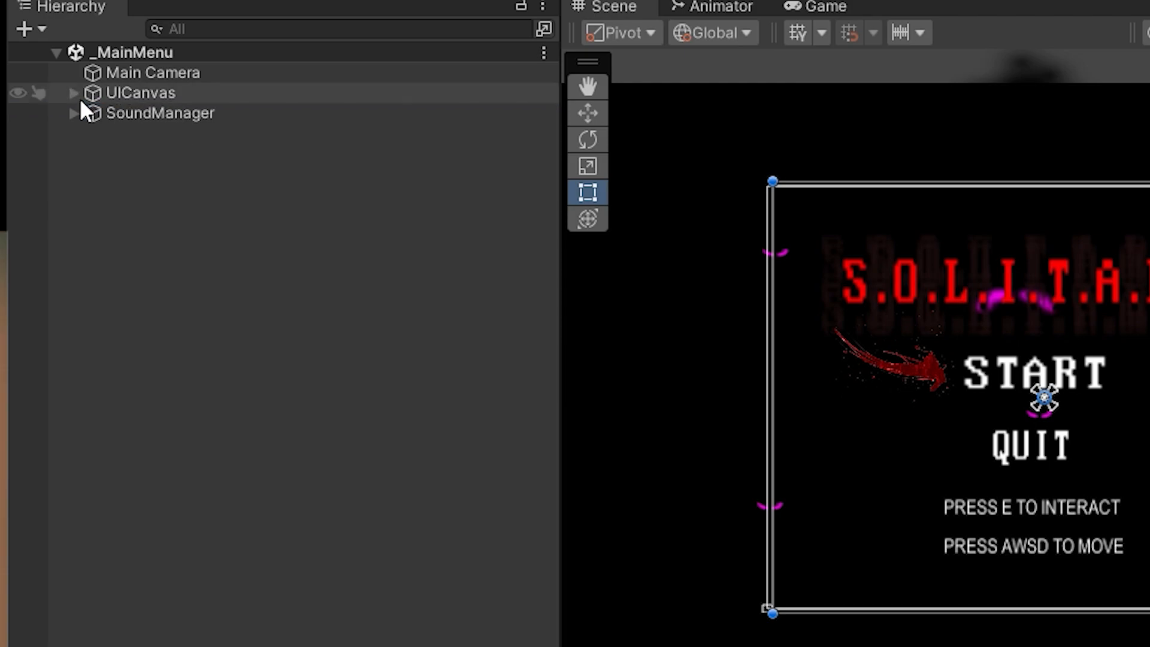
{"action": "left_click", "coordinate": [73, 113]}
{"action": "left_click", "coordinate": [73, 113]}
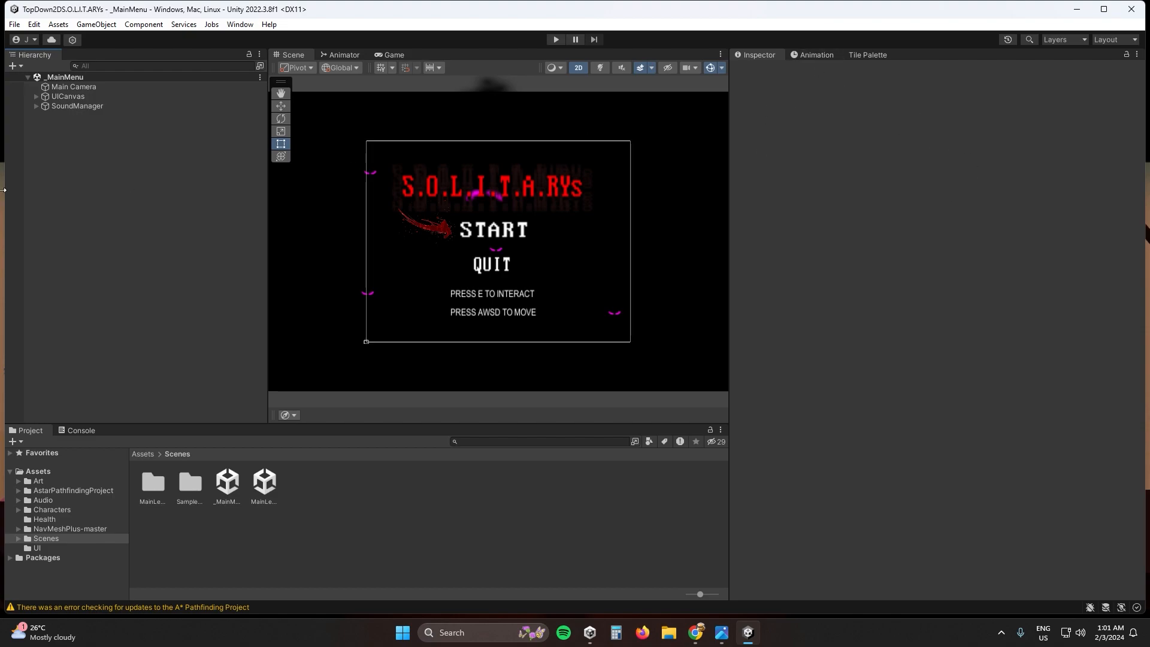
- Expand UICanvas and PauseUI and inspect the components of the Background, SelectionArrow and Image (4) objects
{"action": "left_click", "coordinate": [36, 97]}
{"action": "left_click", "coordinate": [45, 106]}
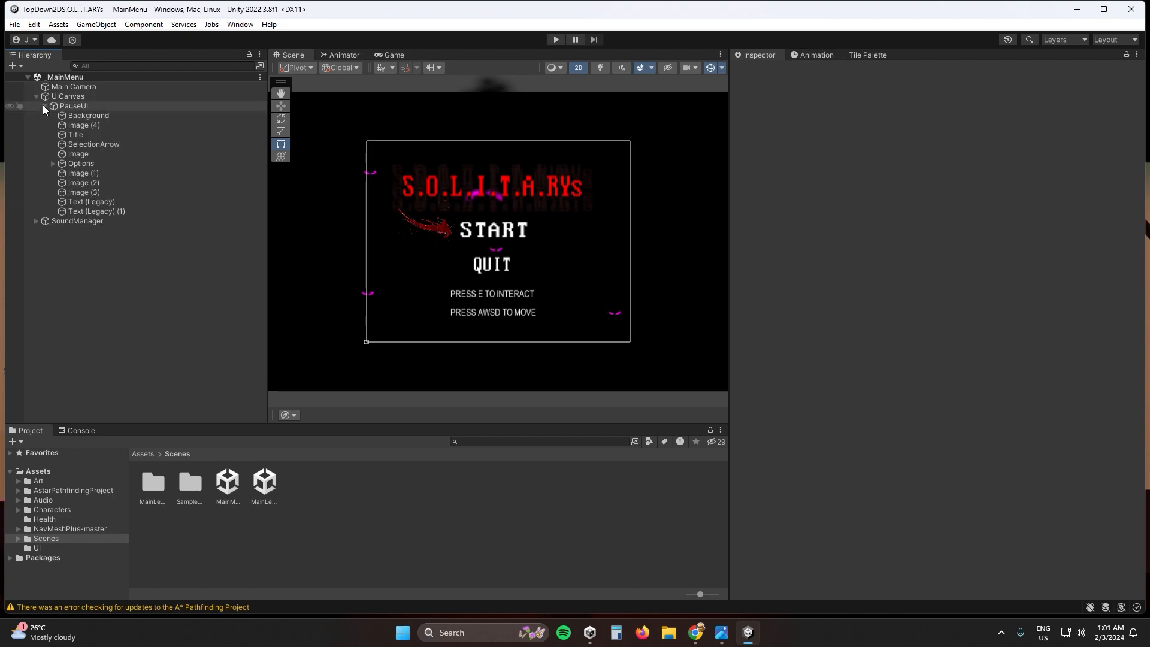
{"action": "left_click", "coordinate": [84, 115]}
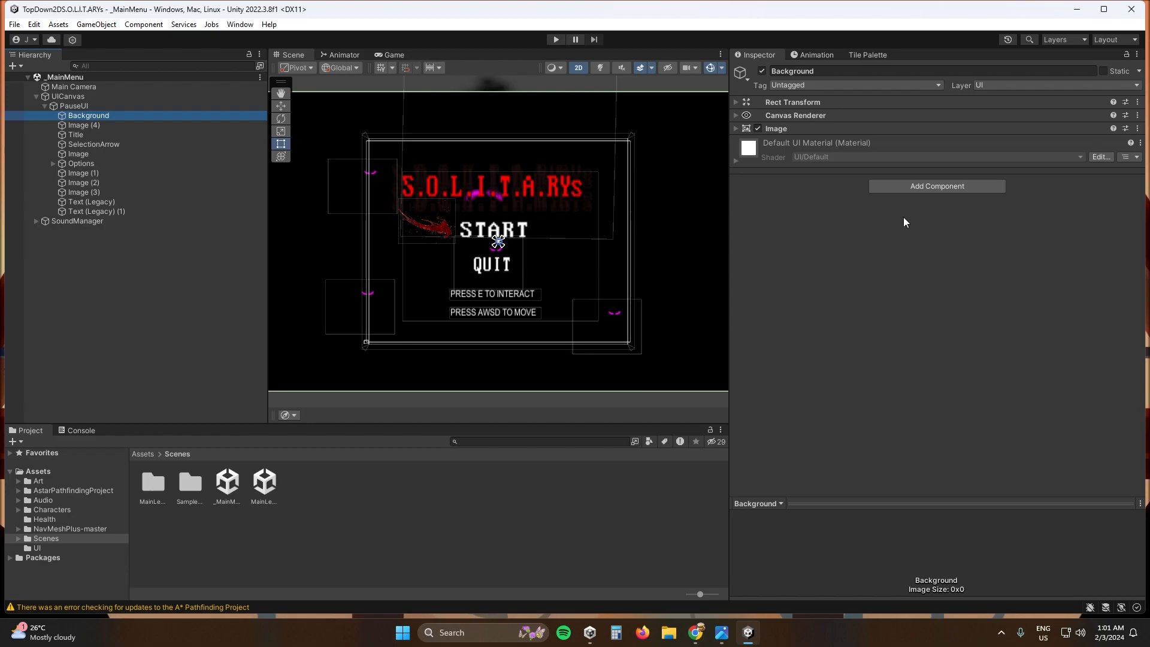
{"action": "left_click", "coordinate": [113, 144]}
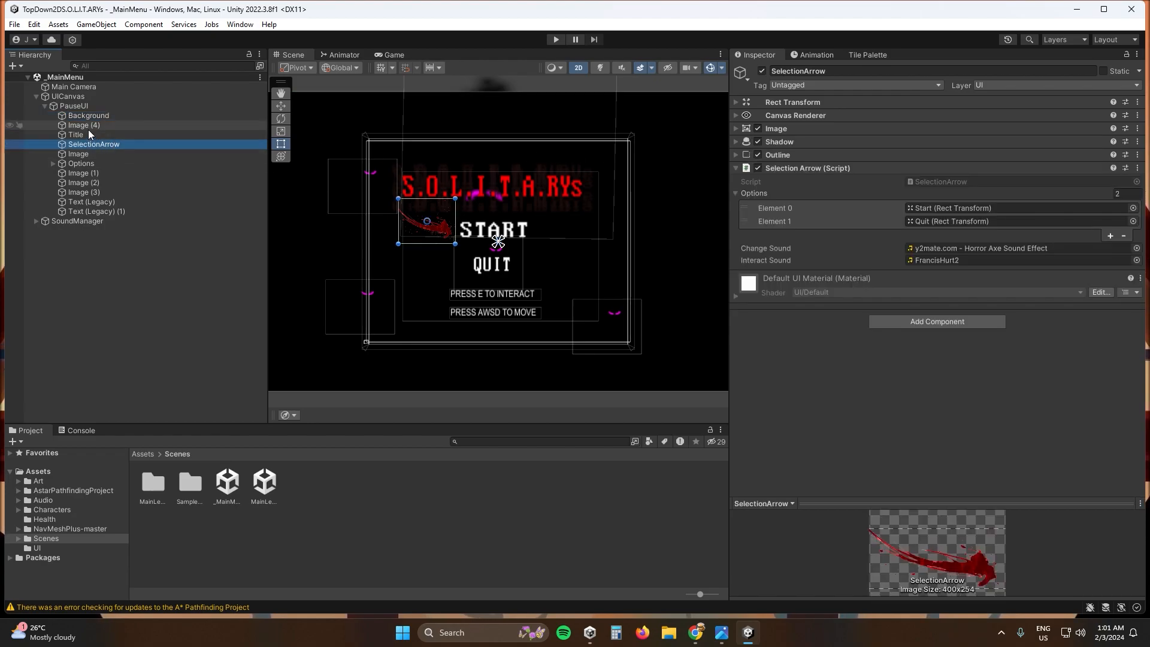
{"action": "left_click", "coordinate": [89, 125]}
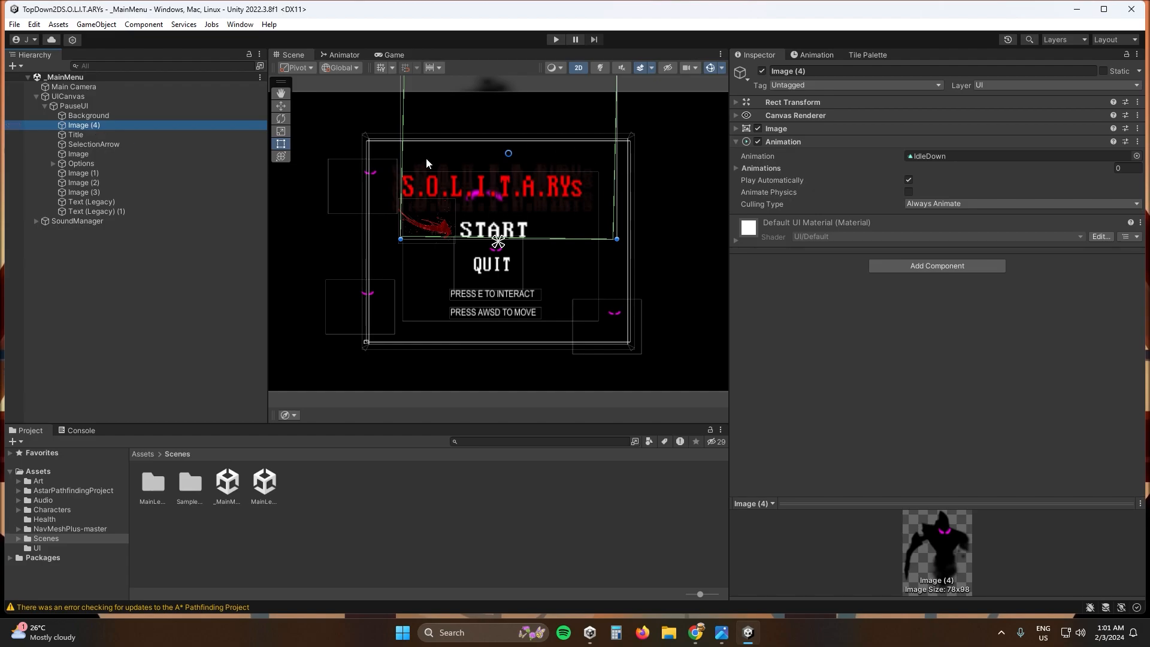
{"action": "left_click", "coordinate": [120, 117]}
- Select PauseUI's Title object and look over its components, including Outline
{"action": "left_click", "coordinate": [82, 134]}
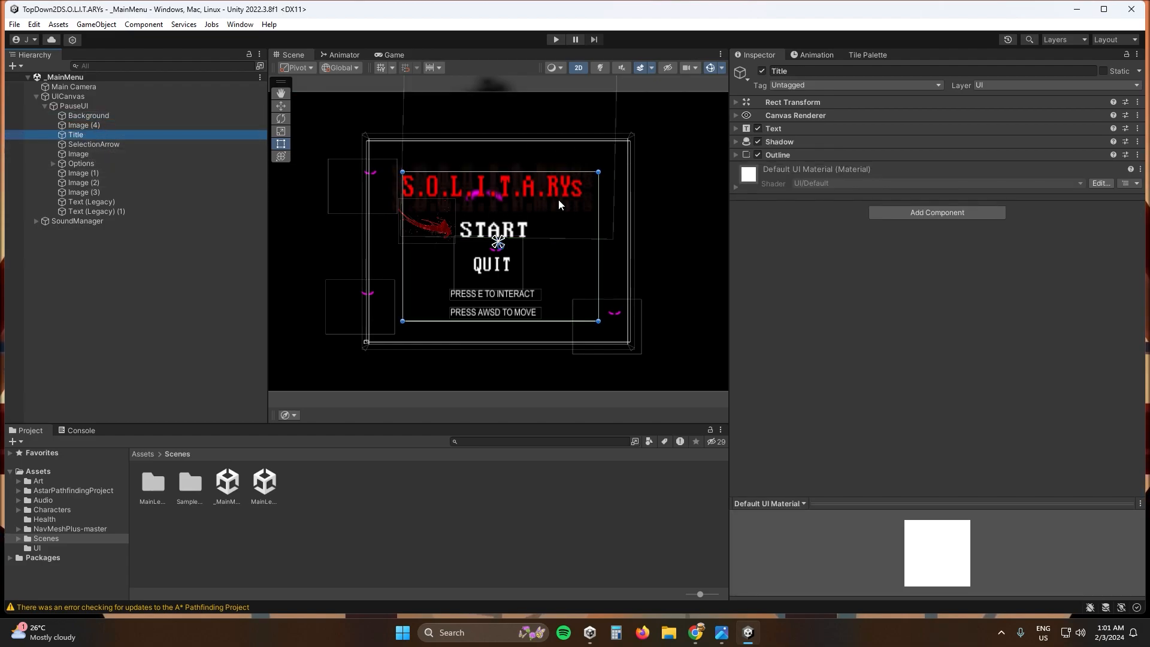
{"action": "left_click", "coordinate": [735, 154]}
{"action": "left_click", "coordinate": [740, 153]}
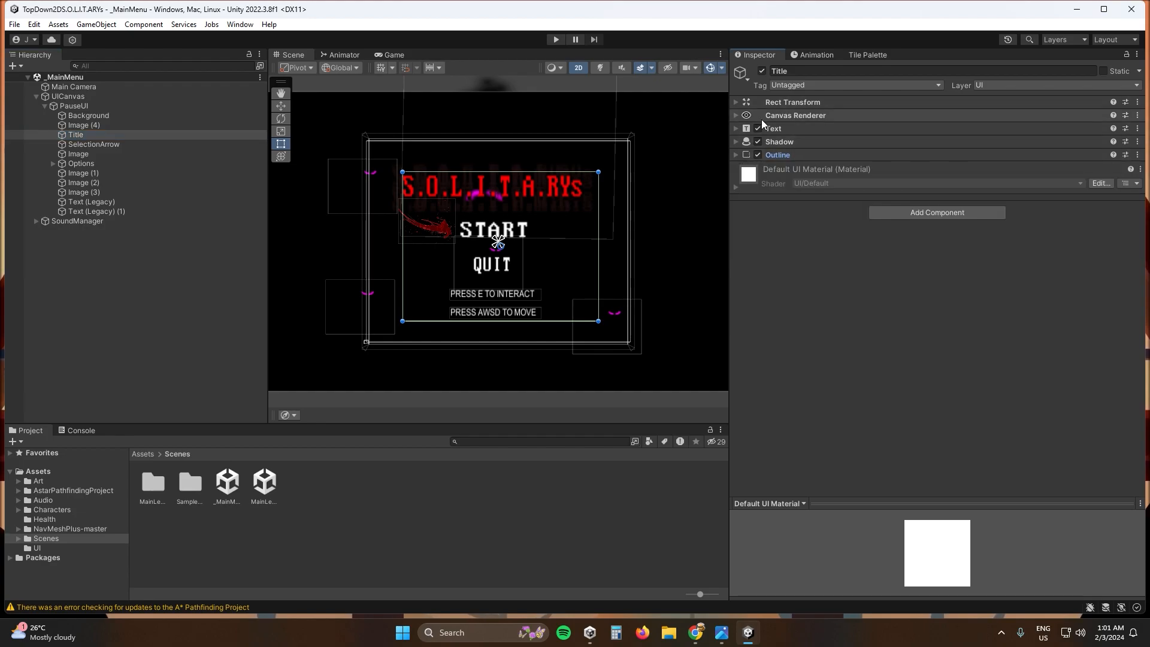
- Inspect the components of PauseUI's Options, Image (1), Image (3) and the two Text (Legacy) objects
{"action": "left_click", "coordinate": [79, 164]}
{"action": "left_click", "coordinate": [76, 175]}
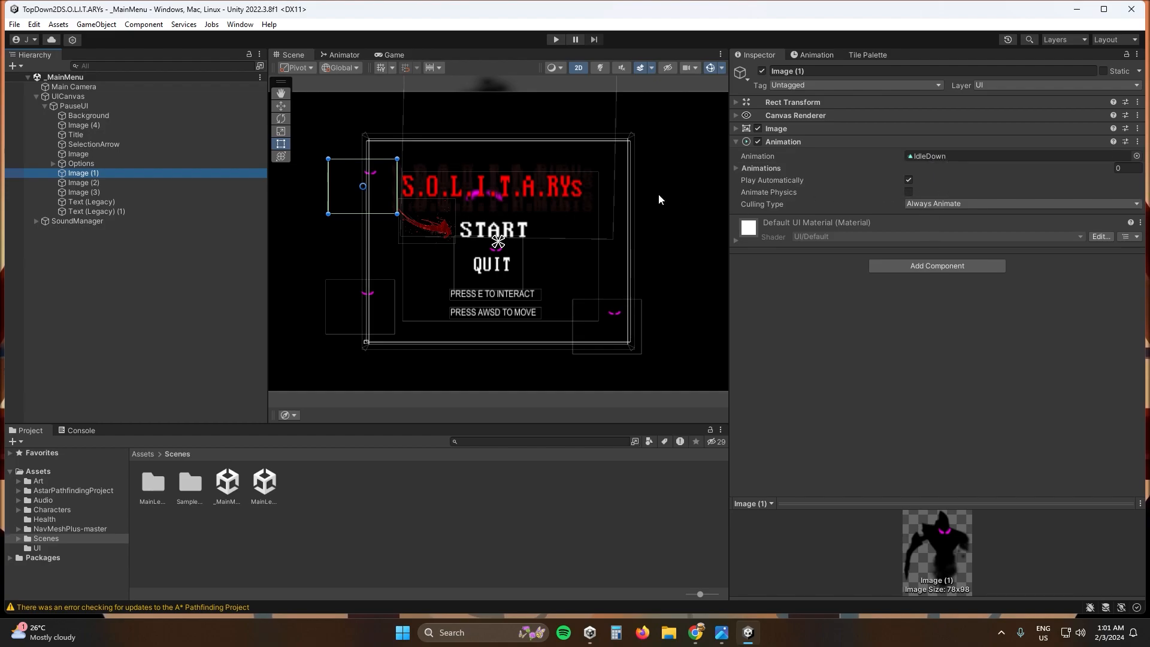
{"action": "left_click", "coordinate": [111, 192]}
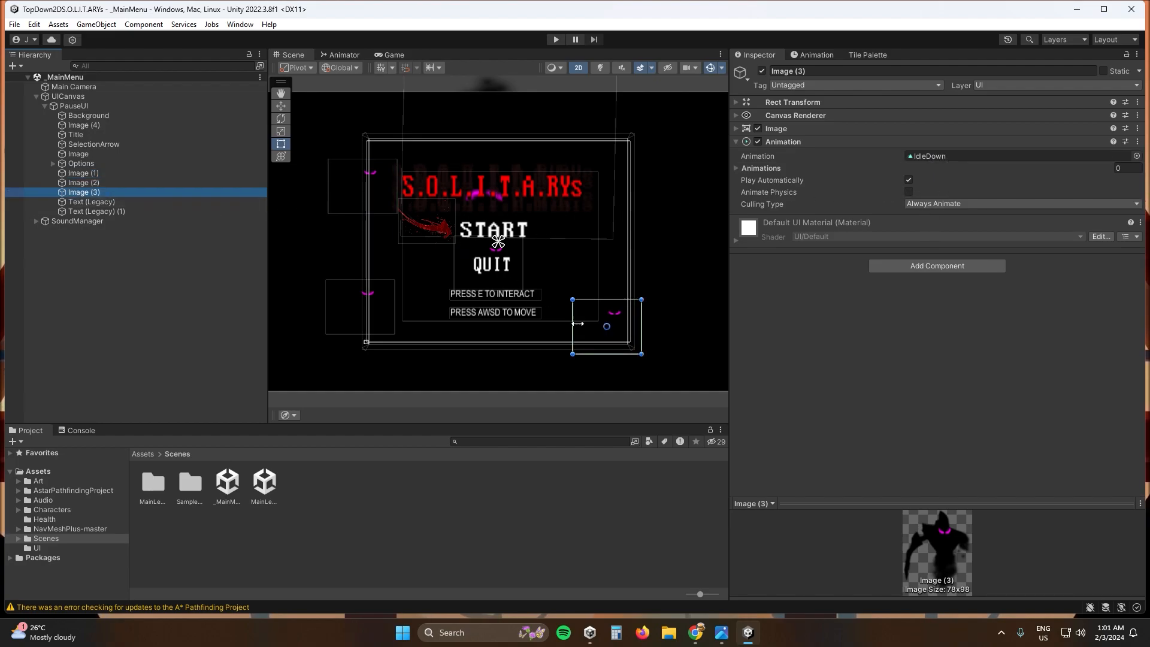
{"action": "left_click", "coordinate": [129, 200]}
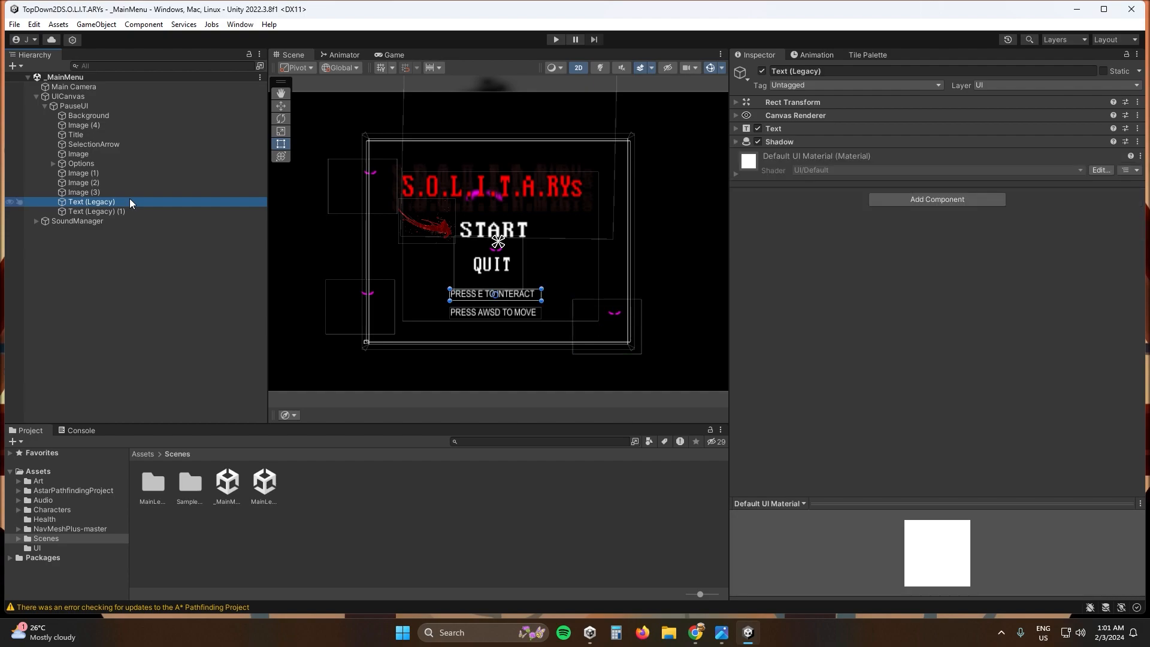
{"action": "left_click", "coordinate": [130, 212]}
{"action": "left_click", "coordinate": [127, 201]}
- Show the contents of the project's root Assets folder and clear the current object selection
{"action": "left_click", "coordinate": [48, 469]}
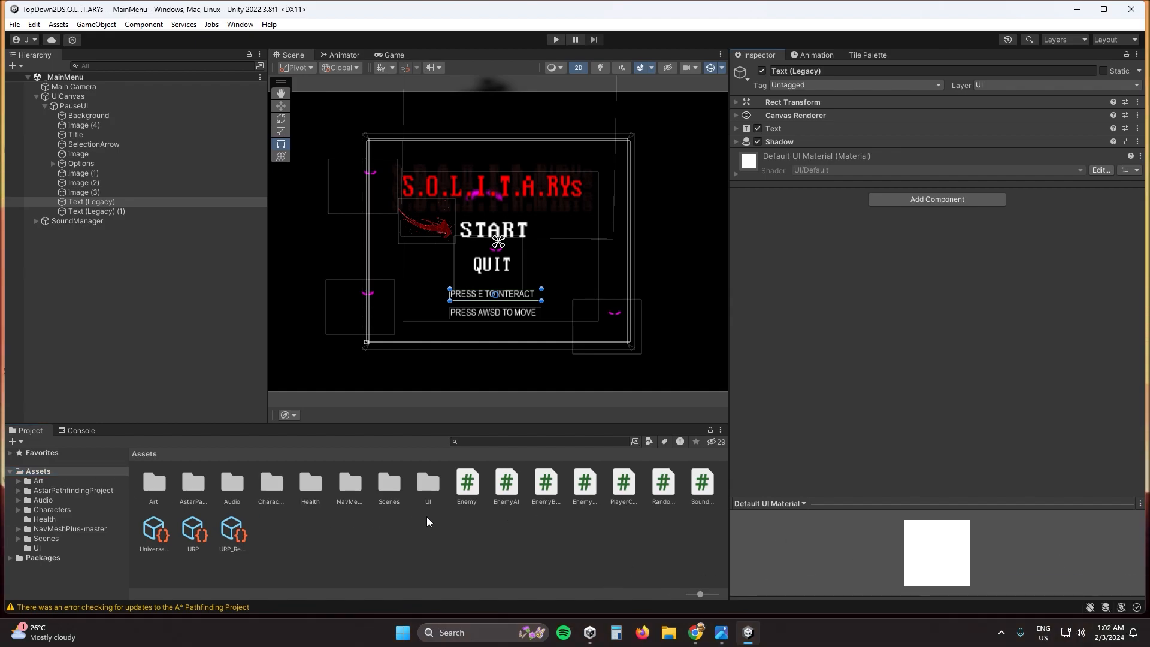
{"action": "left_click", "coordinate": [443, 531]}
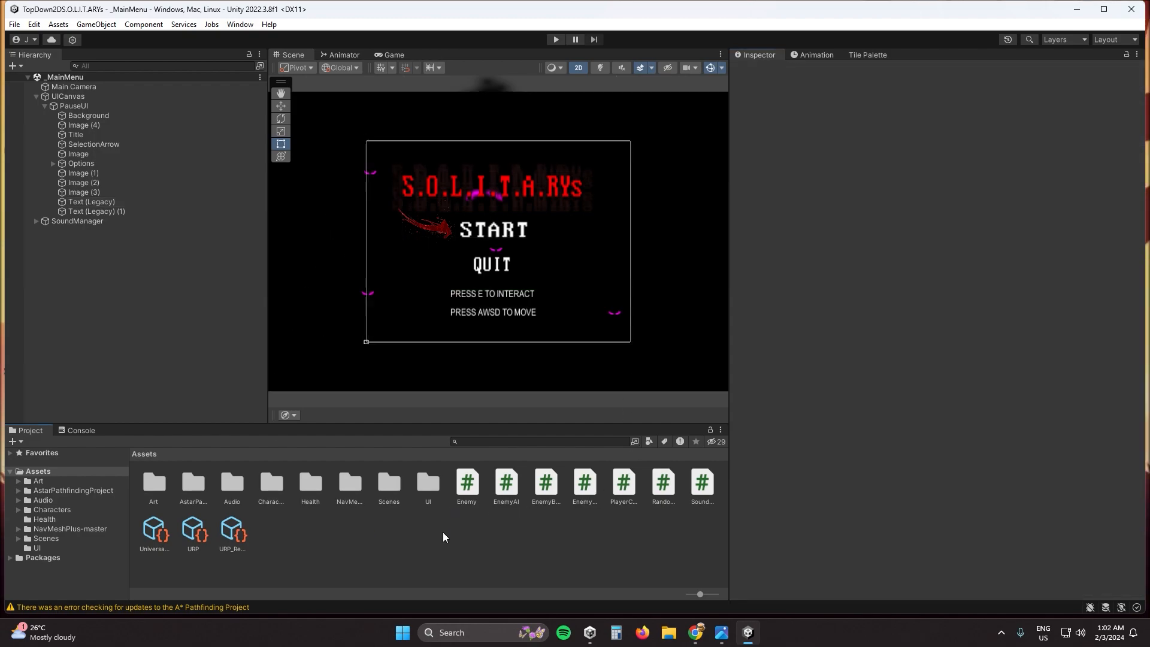
{"action": "left_click_drag", "start_coordinate": [425, 489], "coordinate": [15, 476]}
{"action": "left_click", "coordinate": [10, 471]}
{"action": "left_click", "coordinate": [11, 472]}
- Browse each Assets subfolder from Art, AstarPathfindingProject and Audio through to Scenes and UI, and collapse the Assets tree
{"action": "left_click", "coordinate": [38, 480]}
{"action": "left_click", "coordinate": [47, 491]}
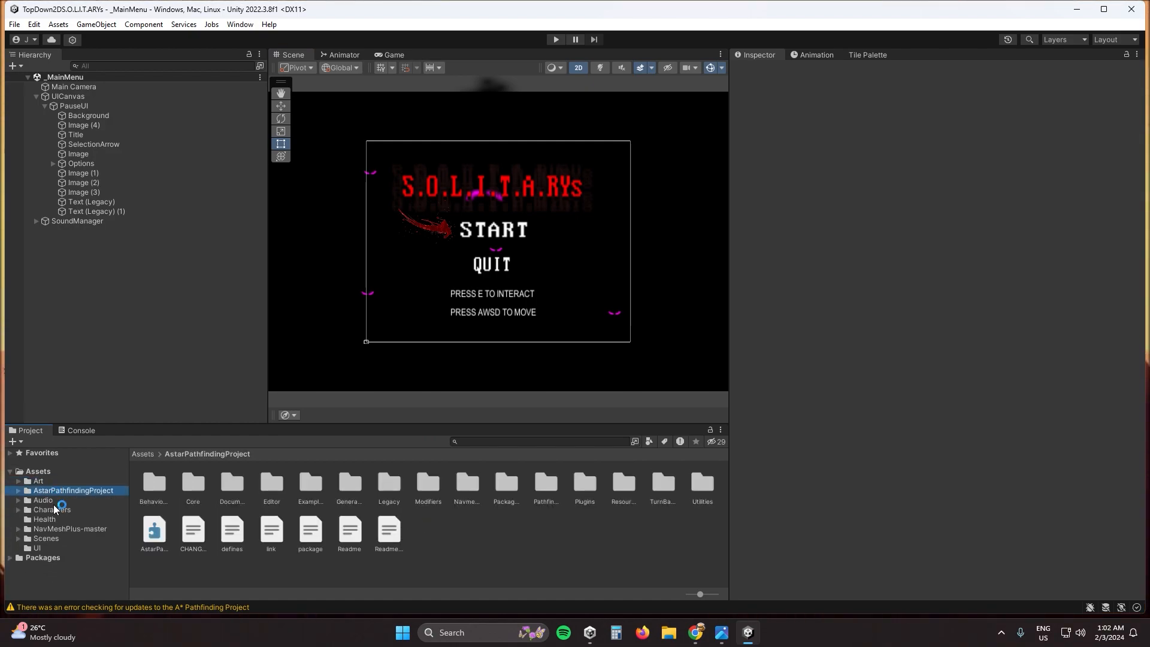
{"action": "left_click", "coordinate": [43, 500]}
{"action": "left_click", "coordinate": [50, 481]}
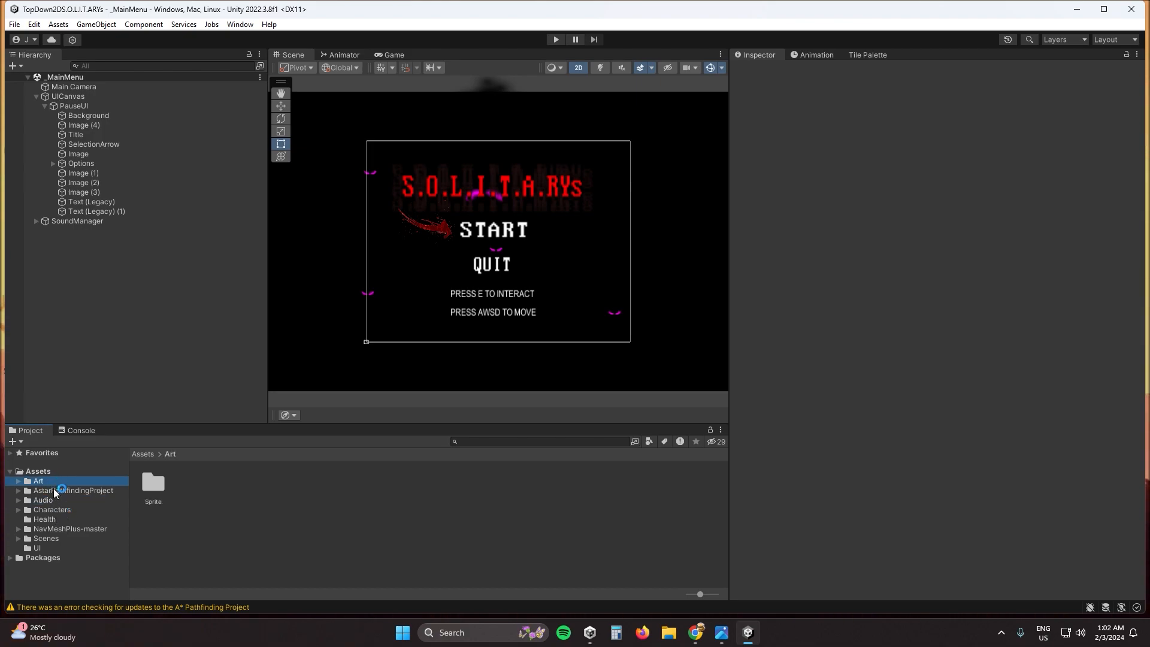
{"action": "left_click", "coordinate": [53, 490]}
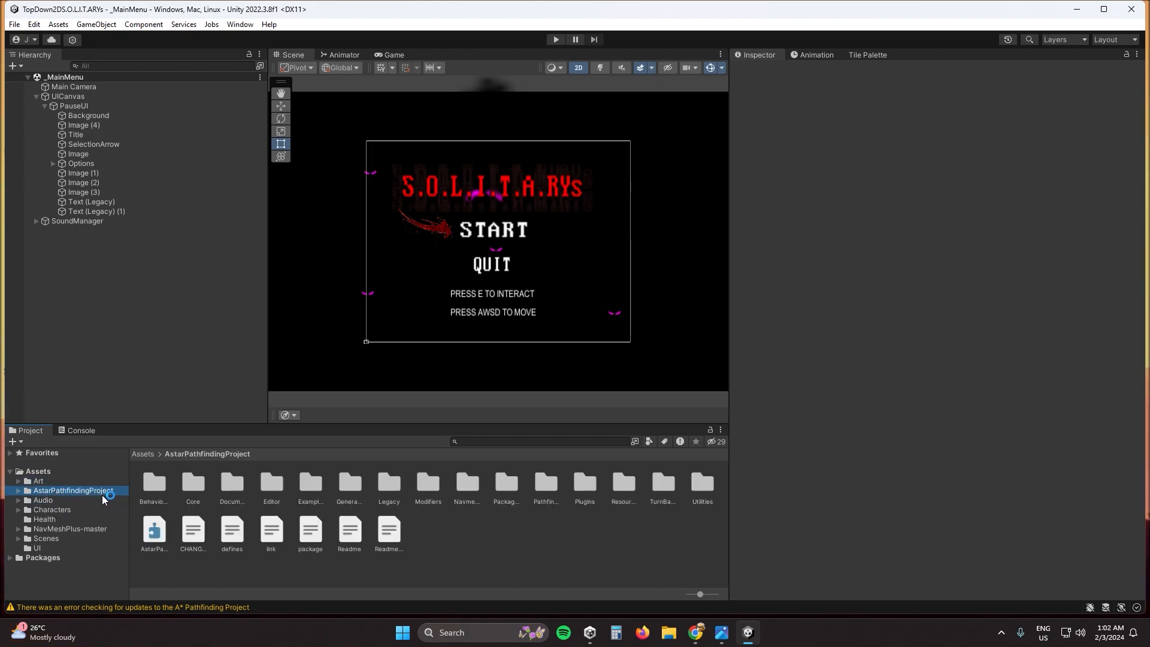
{"action": "left_click", "coordinate": [67, 502]}
{"action": "left_click", "coordinate": [63, 512]}
{"action": "left_click", "coordinate": [62, 520]}
{"action": "left_click", "coordinate": [75, 529]}
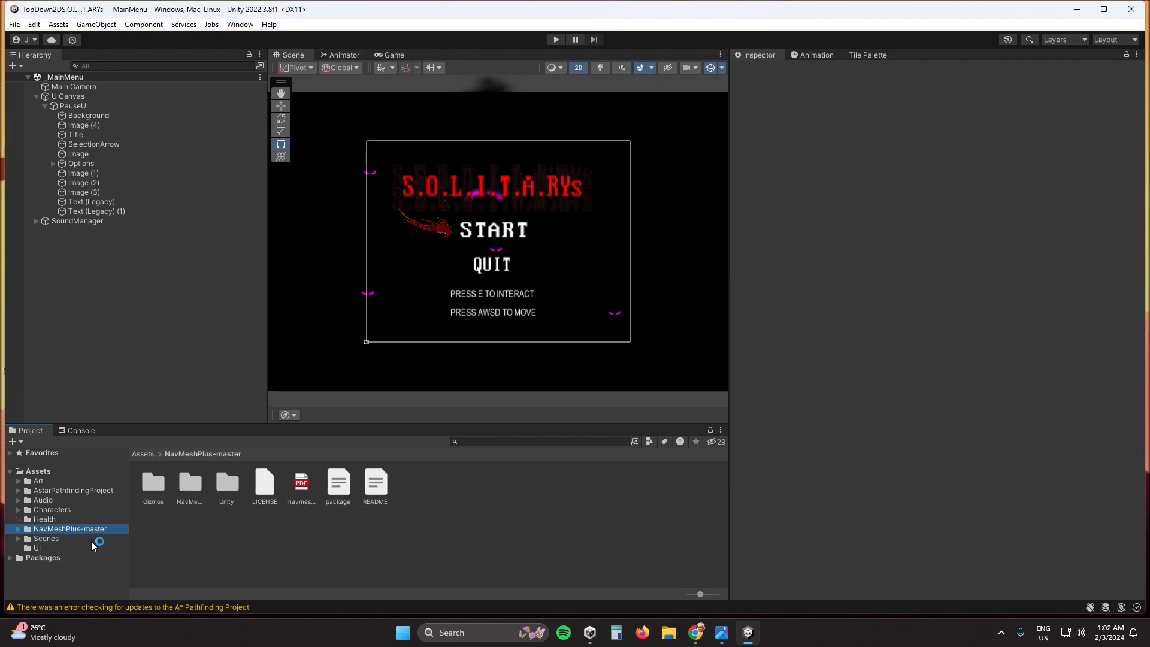
{"action": "left_click", "coordinate": [60, 538]}
{"action": "left_click", "coordinate": [47, 548]}
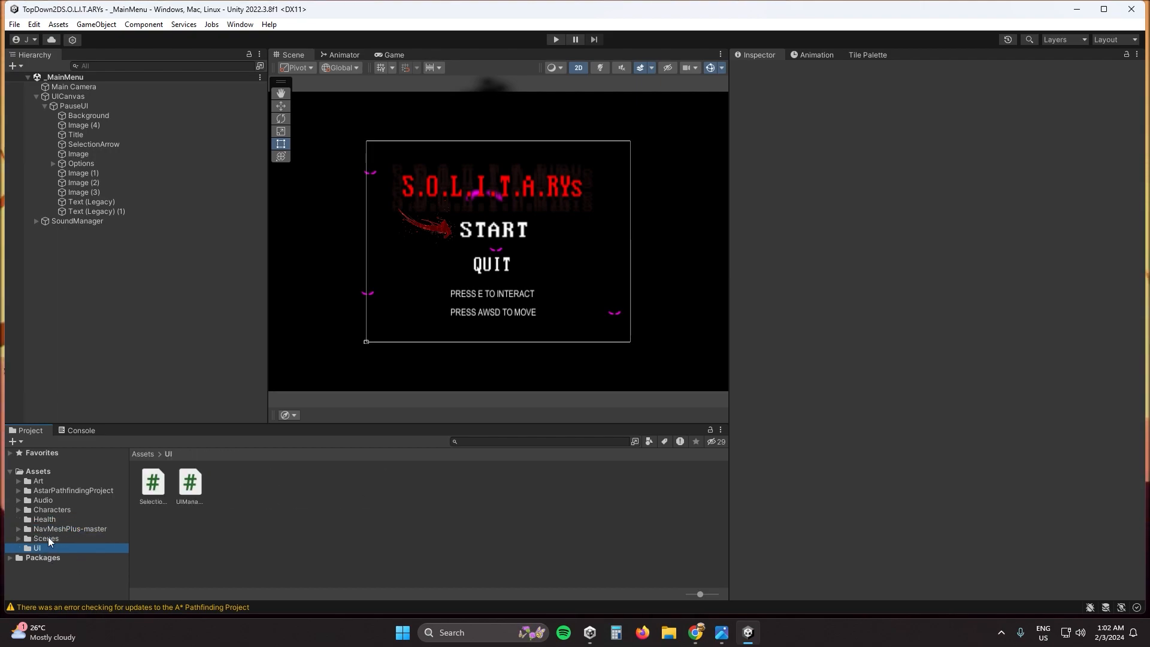
{"action": "left_click", "coordinate": [10, 472]}
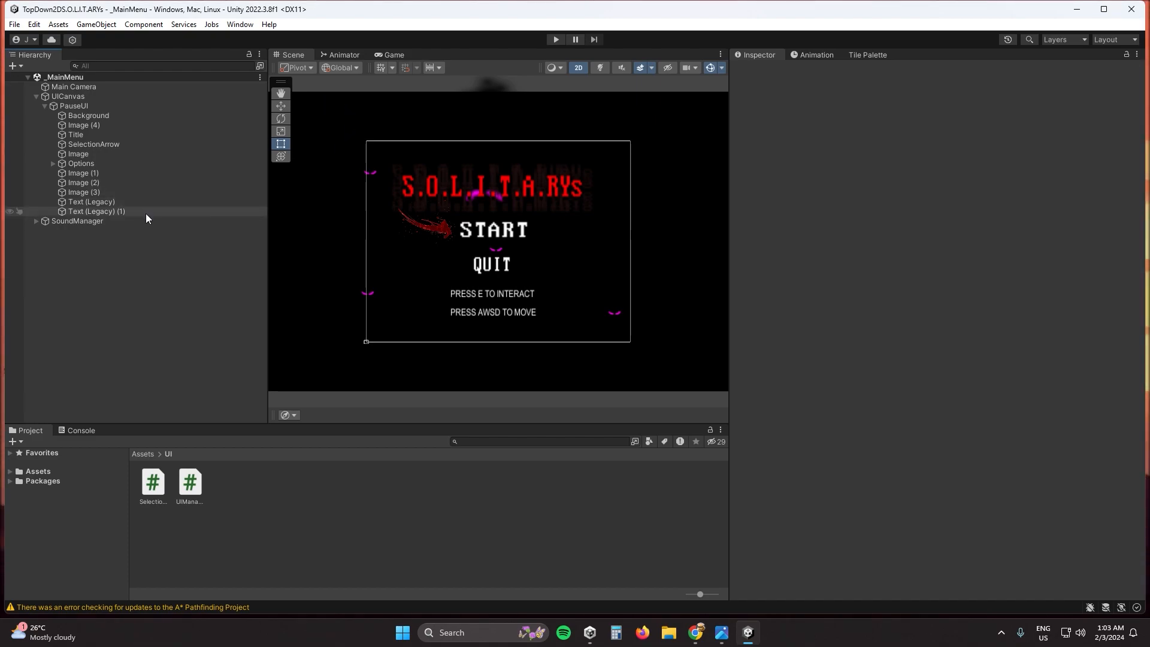
- Inspect the components of the SelectionArrow and Options objects in the main menu scene
{"action": "left_click", "coordinate": [103, 146]}
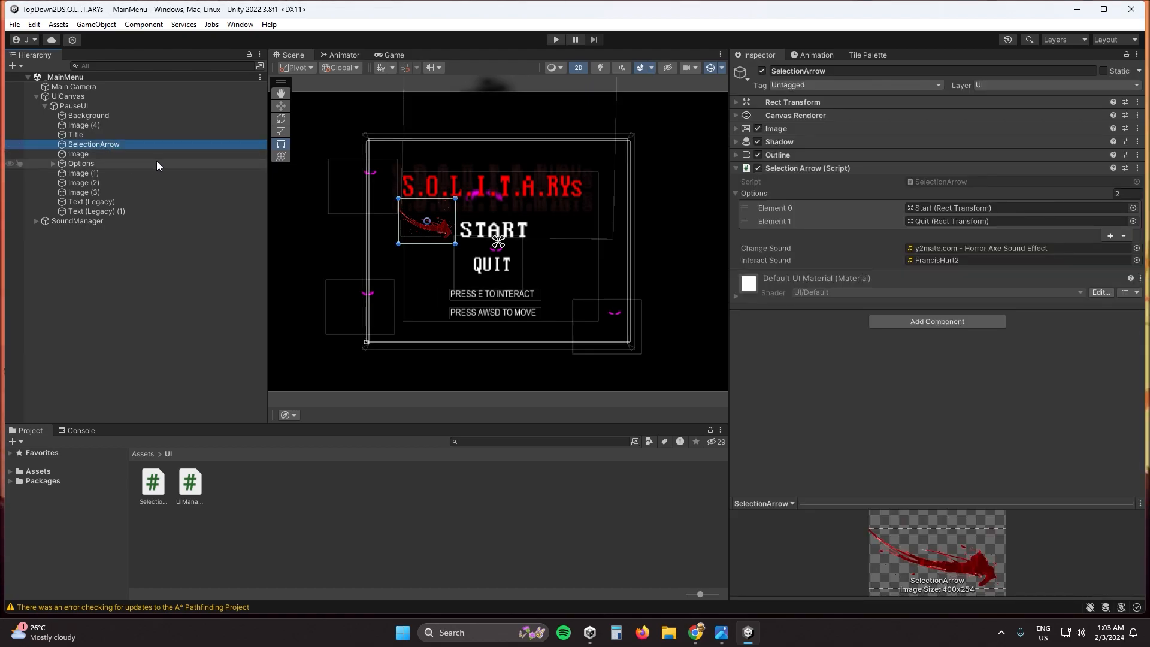
{"action": "left_click", "coordinate": [520, 191]}
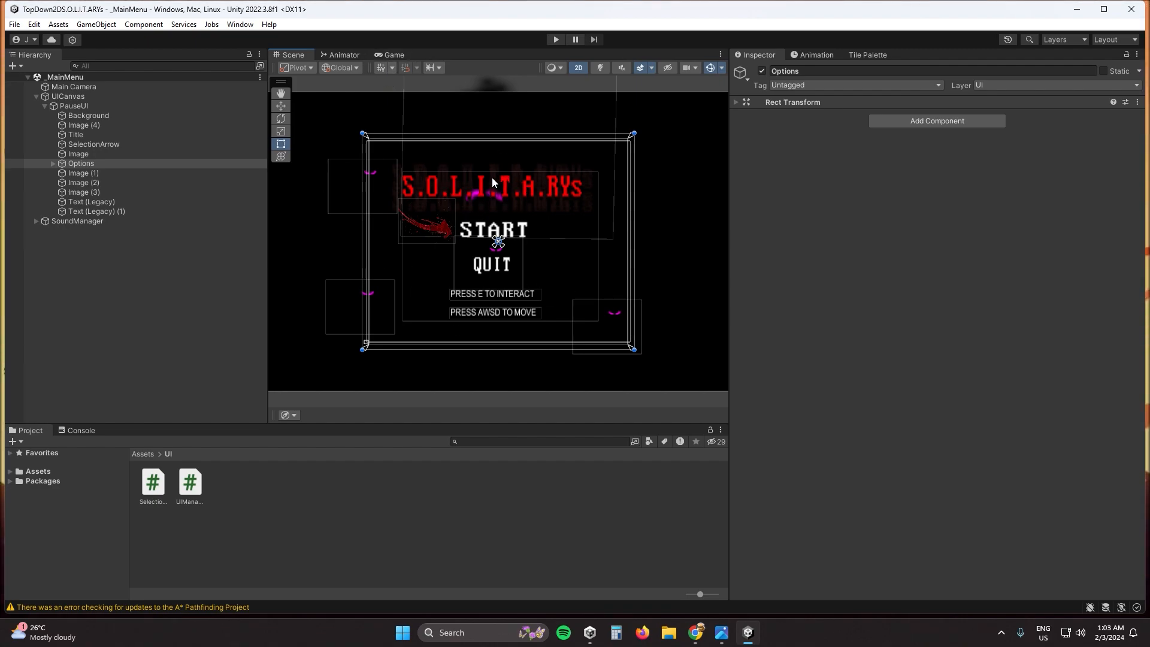
- Run the main menu scene in the Game view and move the selection arrow repeatedly between START and QUIT
{"action": "left_click", "coordinate": [394, 56]}
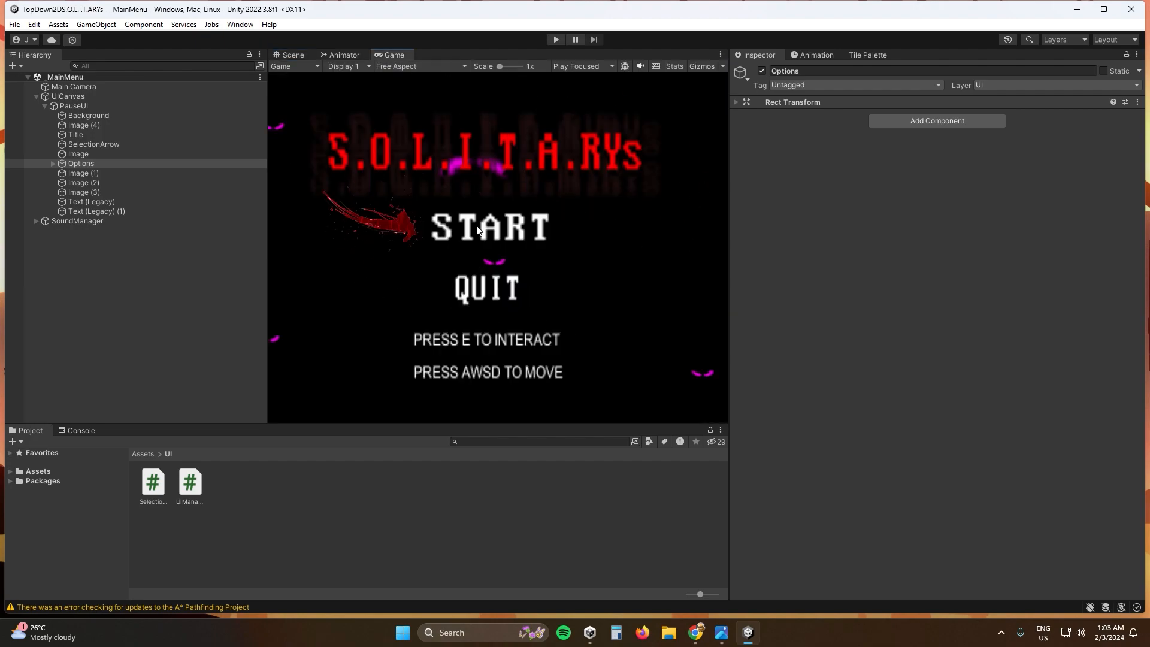
{"action": "left_click", "coordinate": [554, 39]}
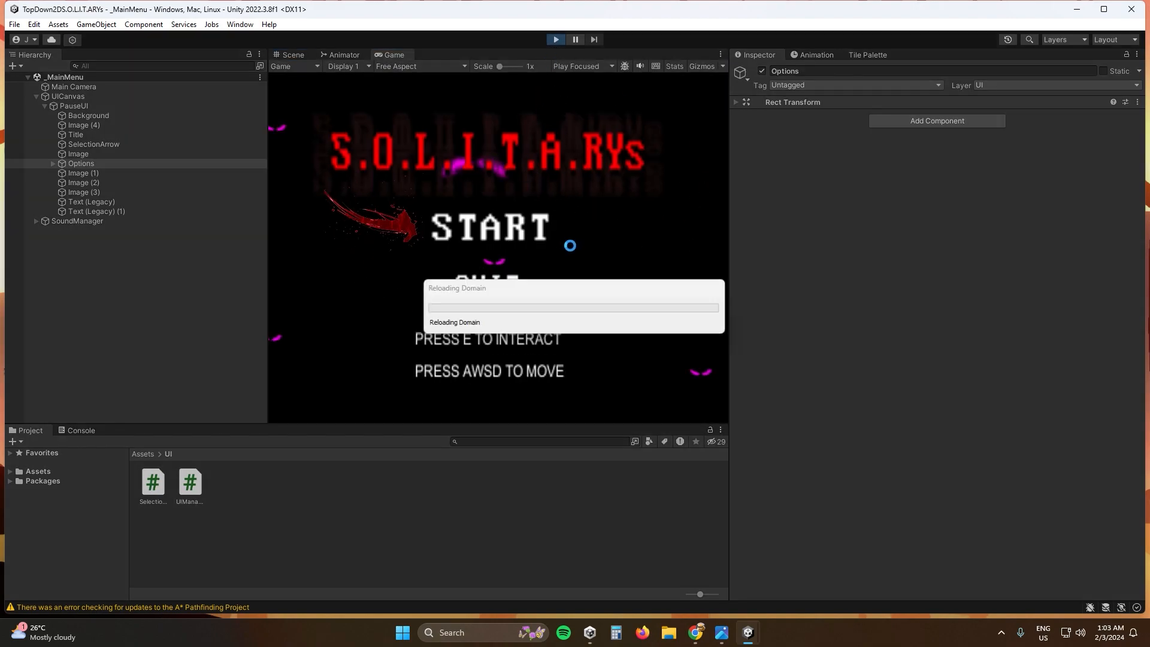
{"action": "key", "text": "Down"}
{"action": "key", "text": "Up"}
{"action": "key", "text": "Down"}
{"action": "key", "text": "Up"}
{"action": "key", "text": "Down"}
{"action": "key", "text": "Up"}
{"action": "key", "text": "Down"}
{"action": "key", "text": "Up"}
{"action": "key", "text": "Down"}
{"action": "key", "text": "Up"}
{"action": "key", "text": "Down"}
{"action": "key", "text": "Up"}
{"action": "key", "text": "Down"}
{"action": "key", "text": "Up"}
{"action": "key", "text": "Down"}
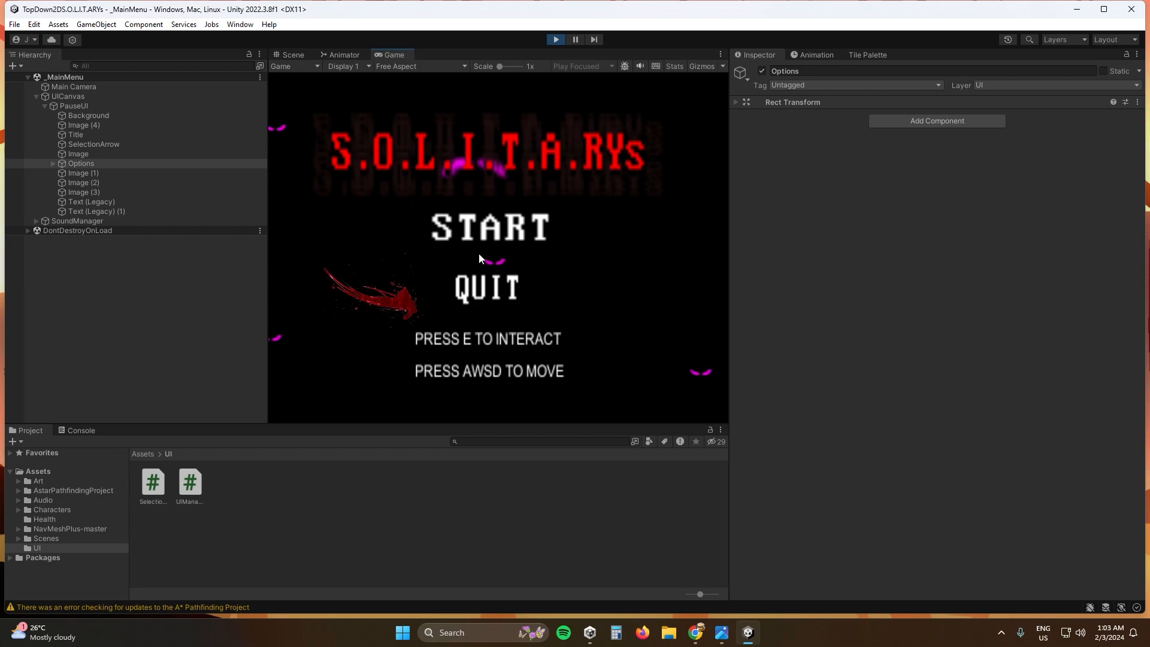
{"action": "key", "text": "Up"}
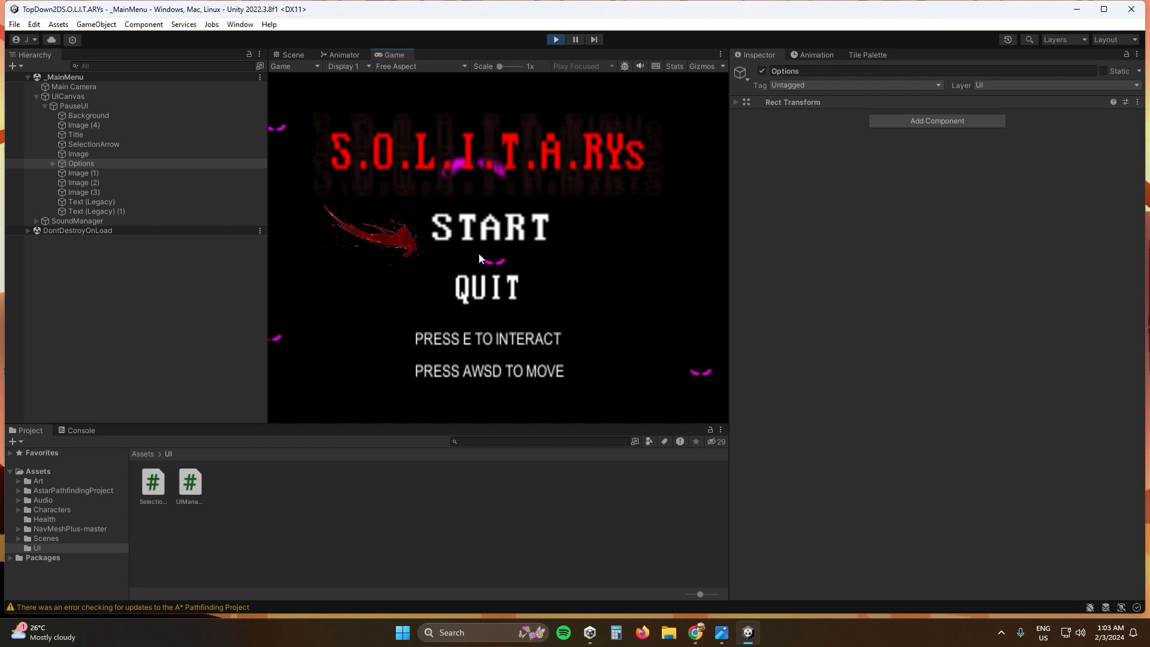
- Start the game from the menu and widen the Game view by narrowing the Hierarchy so all the hearts fit
{"action": "key", "text": "e"}
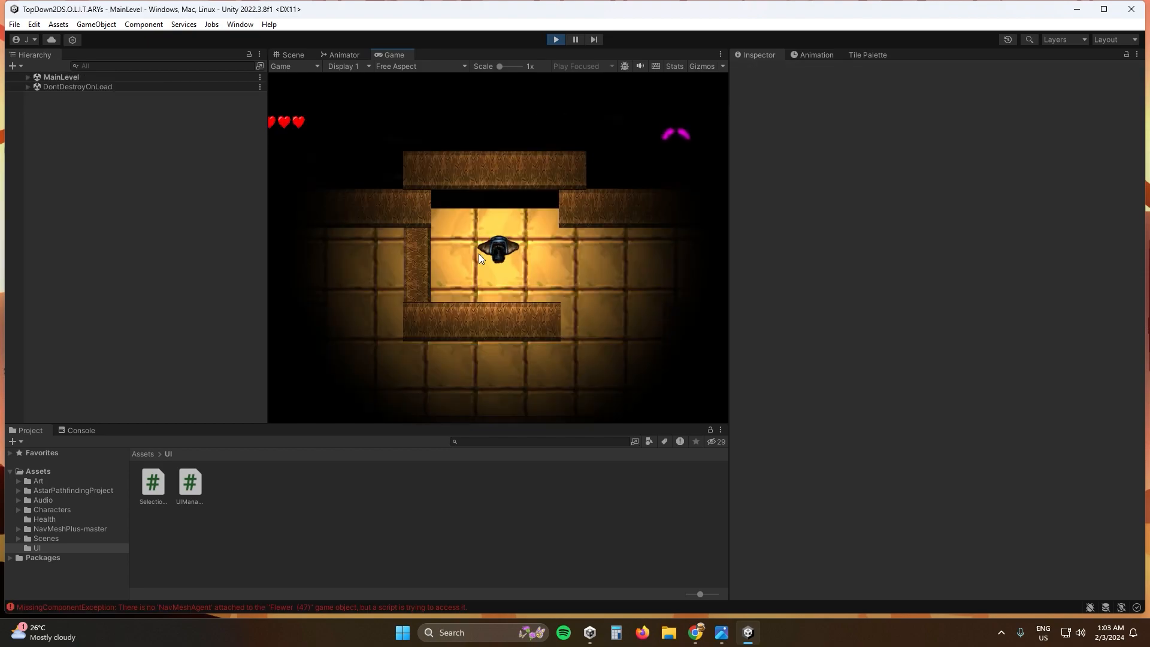
{"action": "left_click_drag", "start_coordinate": [266, 188], "coordinate": [121, 186]}
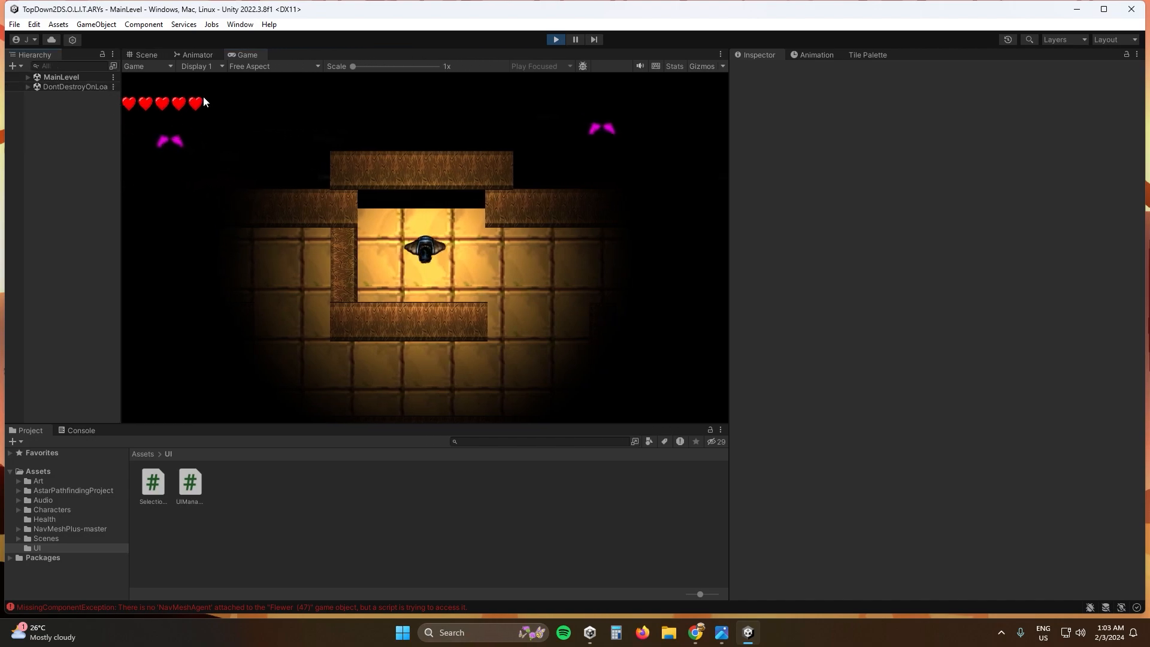
- Playtest MainLevel by walking the player through the maze corridors toward the enemies
{"action": "left_click", "coordinate": [374, 231]}
{"action": "key", "text": "d"}
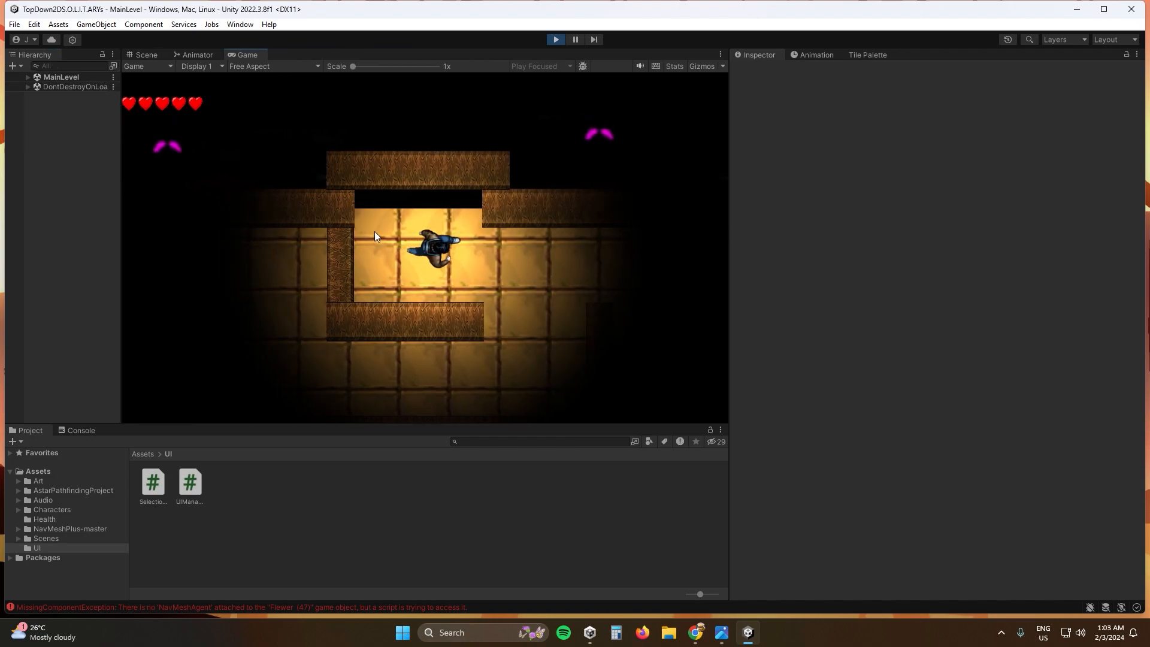
{"action": "key", "text": "s"}
{"action": "key", "text": "w"}
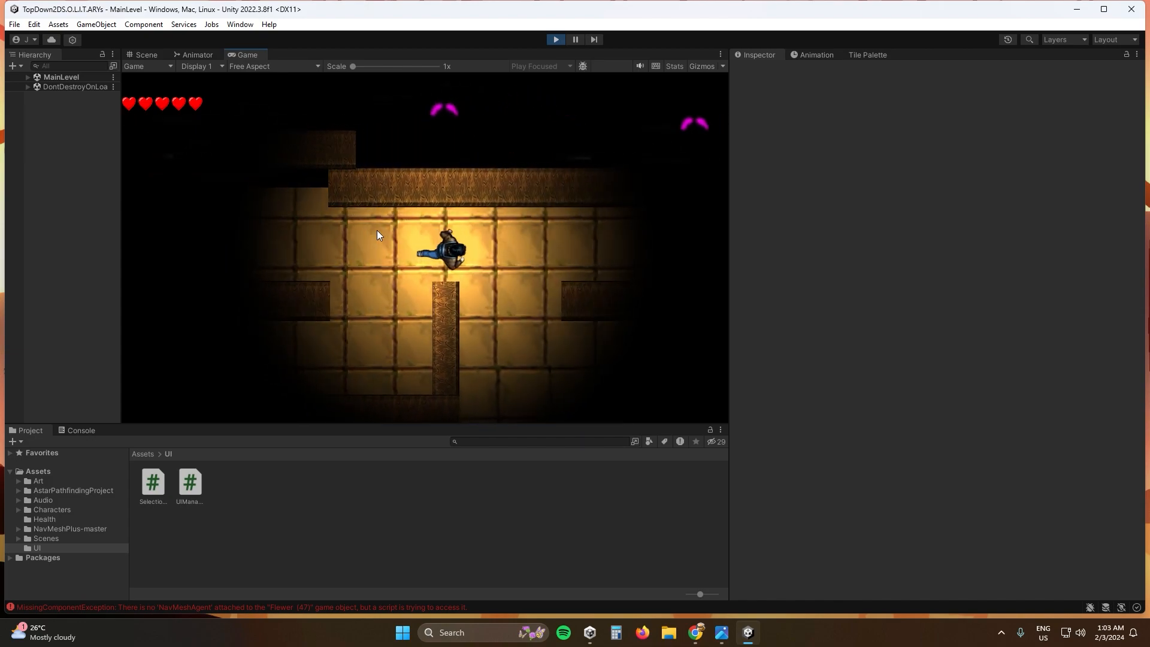
{"action": "key", "text": "d"}
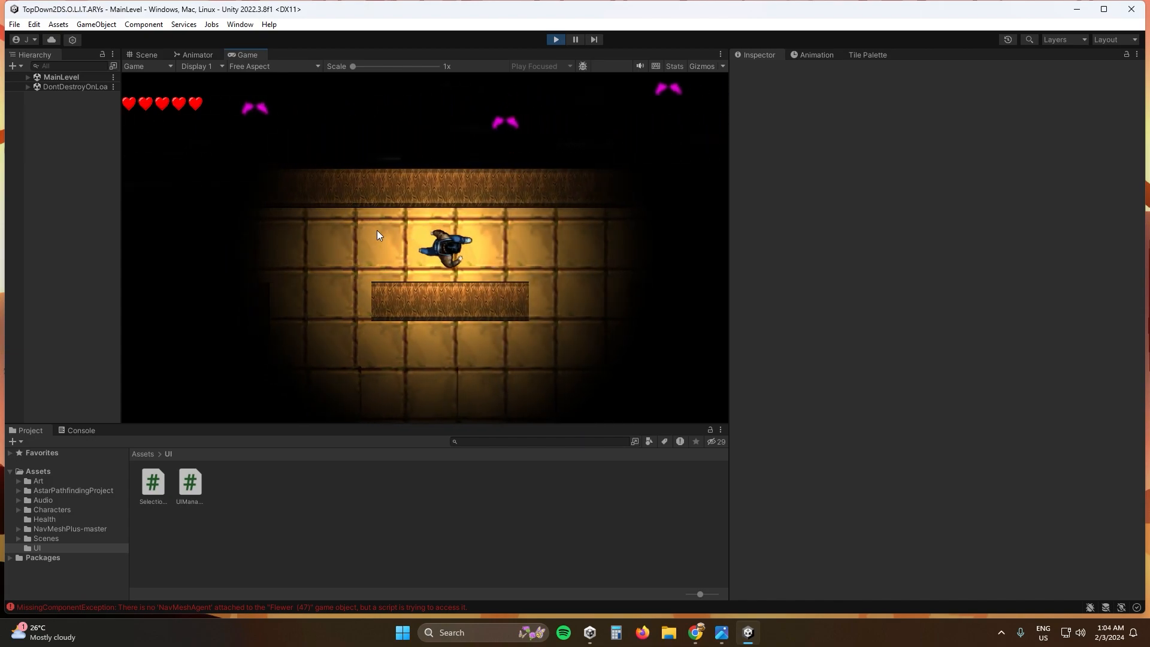
{"action": "key", "text": "d"}
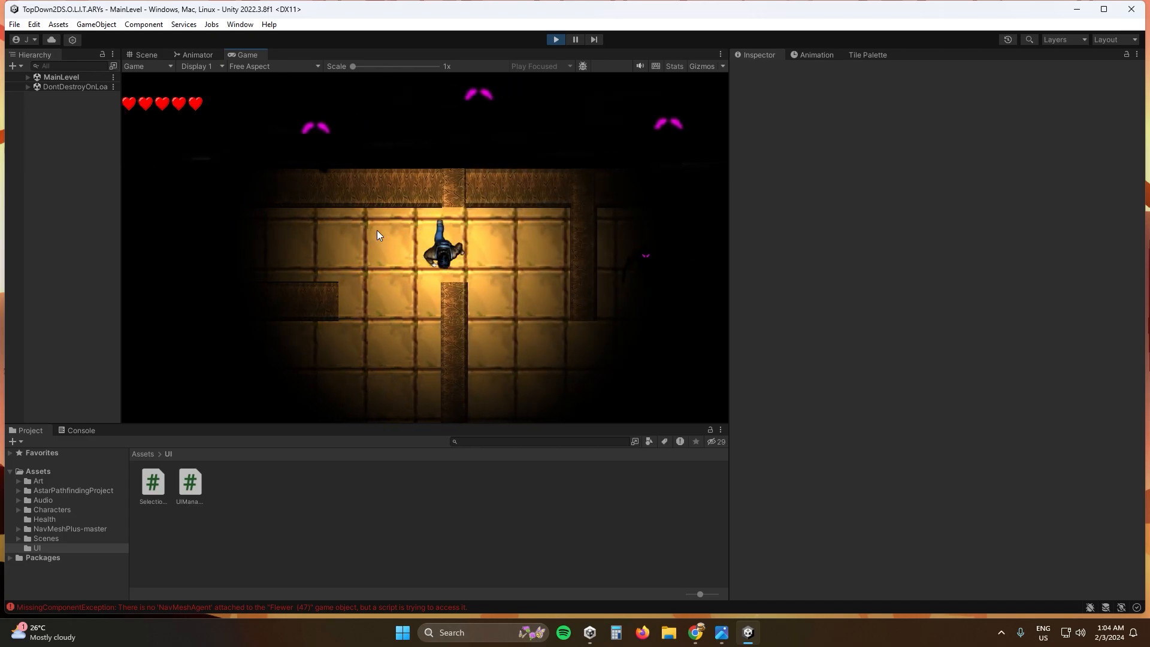
{"action": "key", "text": "d"}
{"action": "key", "text": "s"}
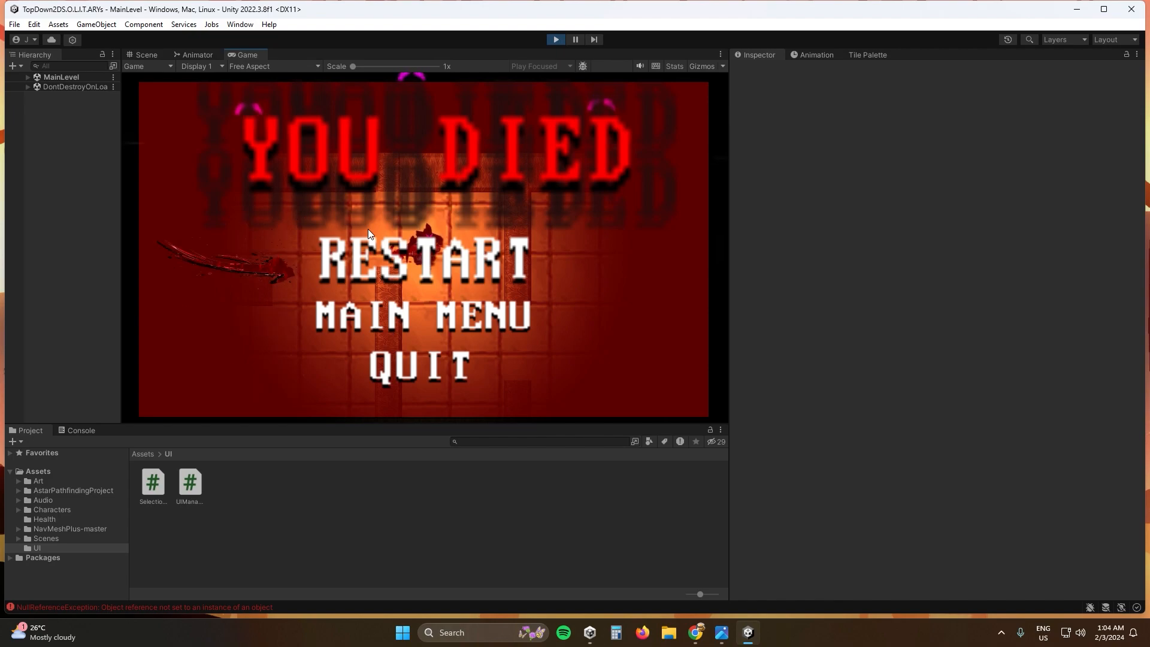
- Restart the level from the death screen and exit play mode
{"action": "left_click", "coordinate": [368, 230]}
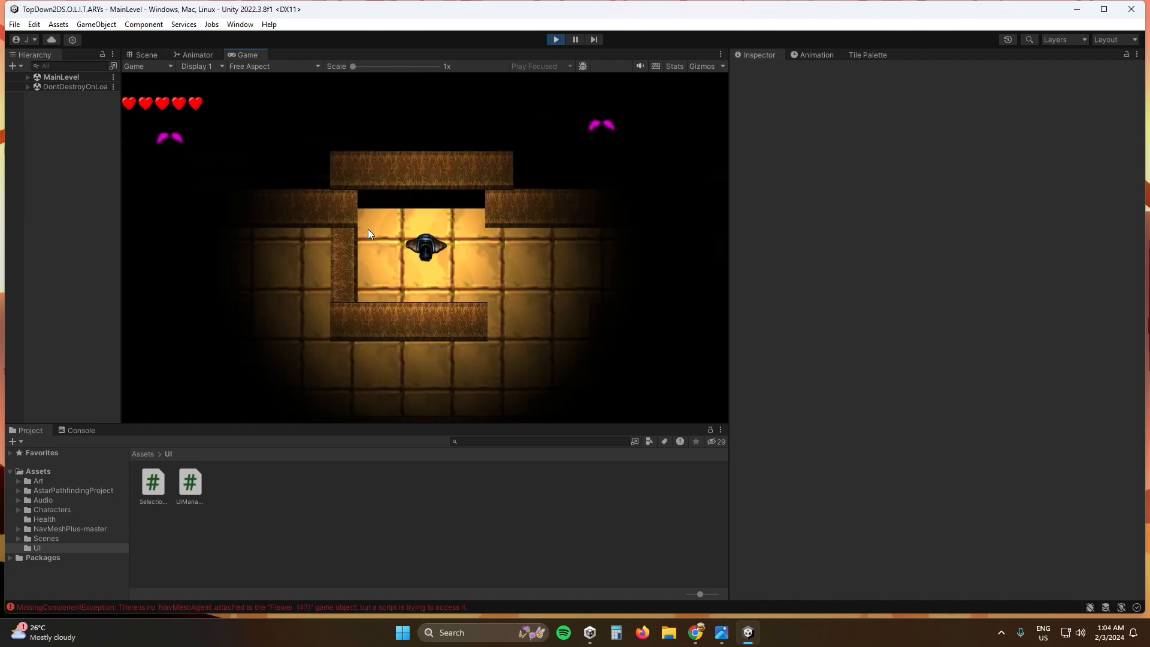
{"action": "left_click", "coordinate": [556, 39]}
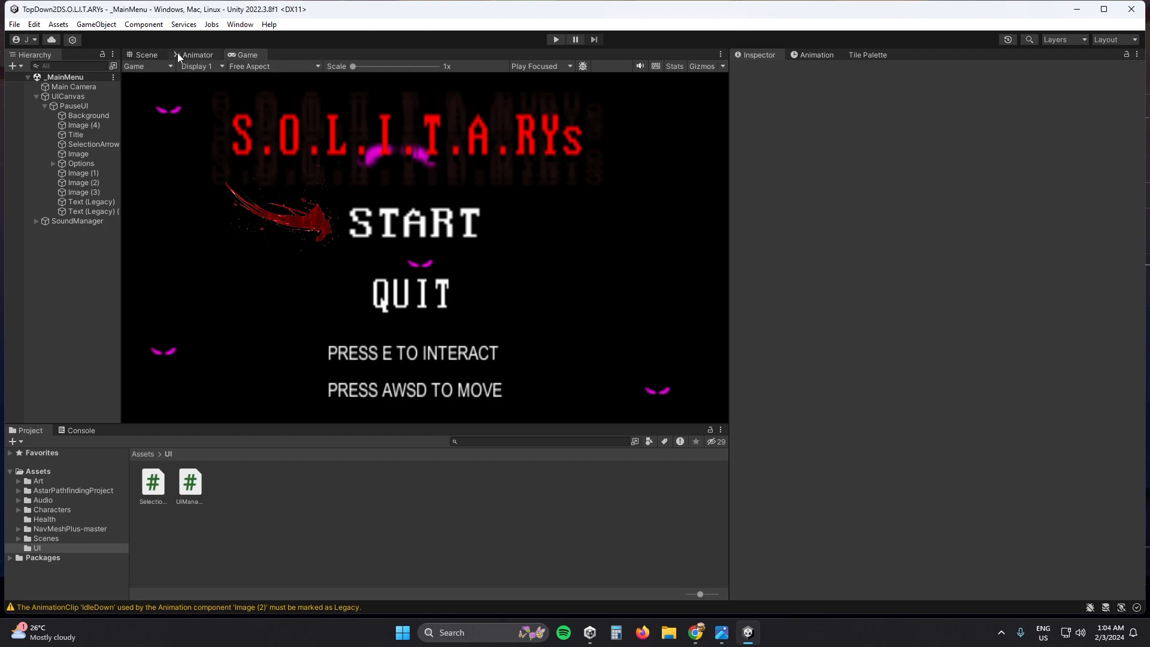
- Examine the AC_Player state graph in the Animator window, including Hurt, Any State, Player_Idle and Entry, and select its Base Layer
{"action": "left_click", "coordinate": [147, 56]}
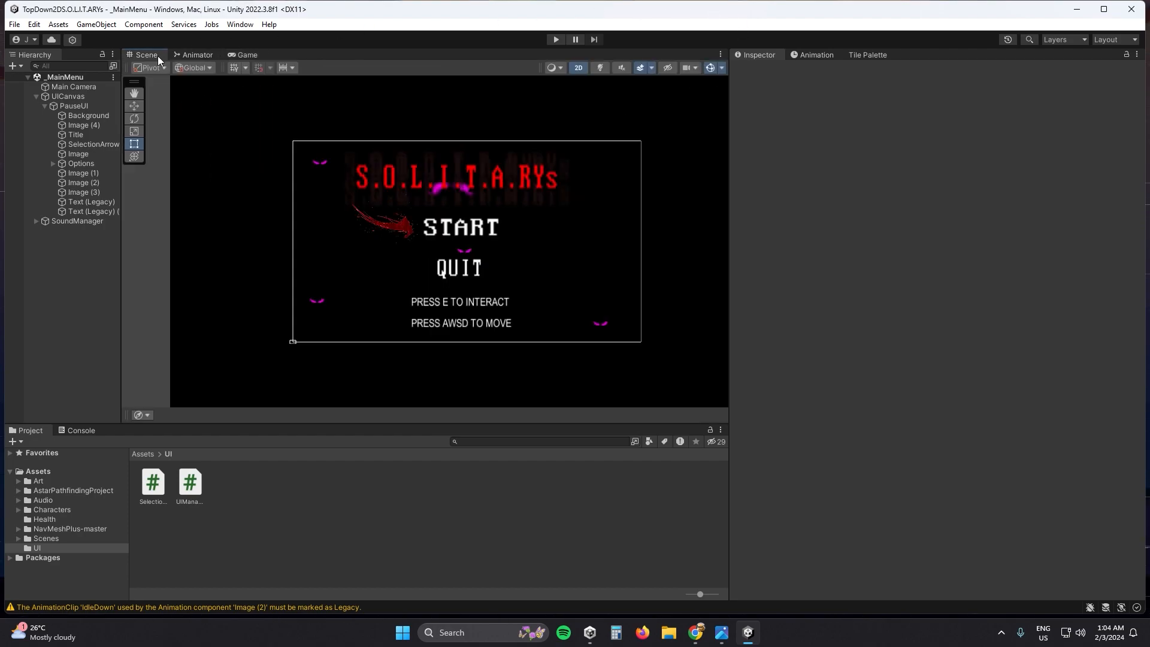
{"action": "left_click", "coordinate": [197, 55]}
{"action": "scroll", "coordinate": [505, 203], "scroll_direction": "up", "scroll_amount": 3}
{"action": "middle_click_drag", "start_coordinate": [505, 210], "coordinate": [576, 236]}
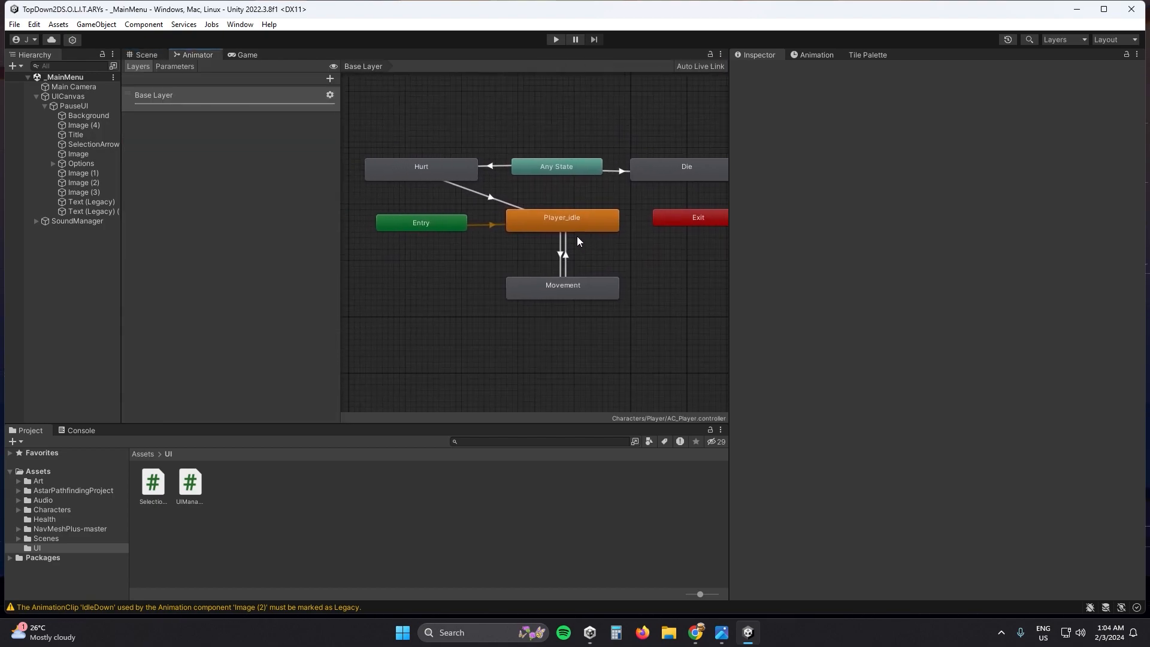
{"action": "left_click", "coordinate": [443, 188]}
{"action": "left_click", "coordinate": [562, 177]}
{"action": "left_click", "coordinate": [583, 229]}
{"action": "left_click", "coordinate": [450, 228]}
{"action": "left_click", "coordinate": [205, 103]}
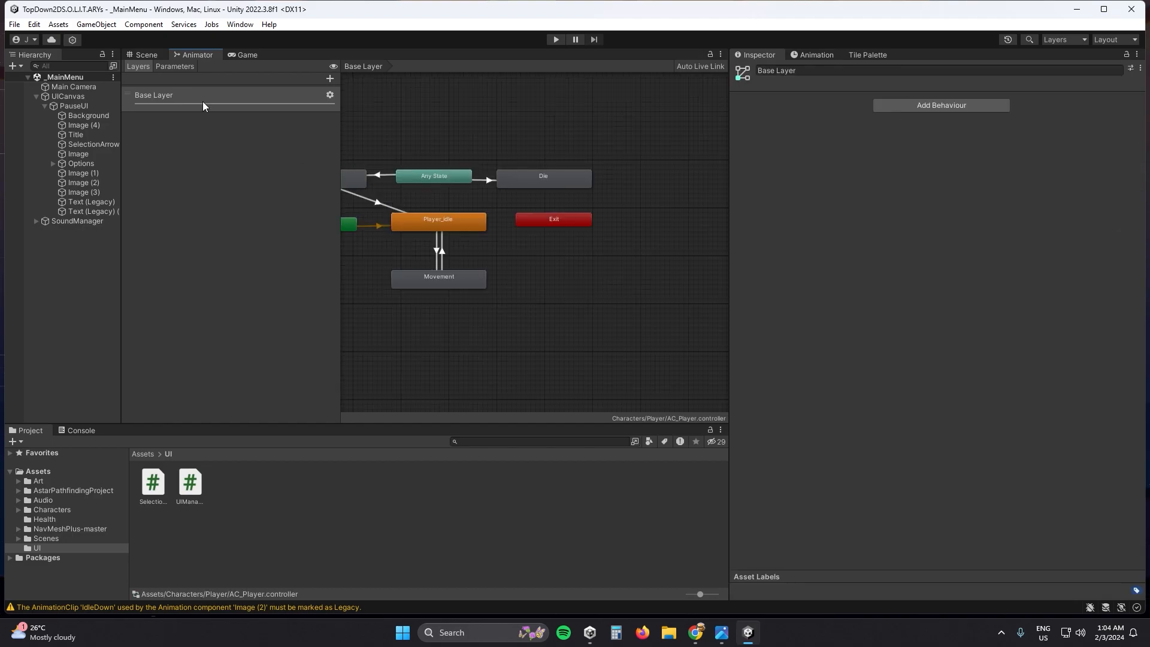
- Group the Inspector and Tile Palette with the Scene, Animator and Game windows, and dock Animation above a full-width Project window
{"action": "left_click", "coordinate": [245, 54]}
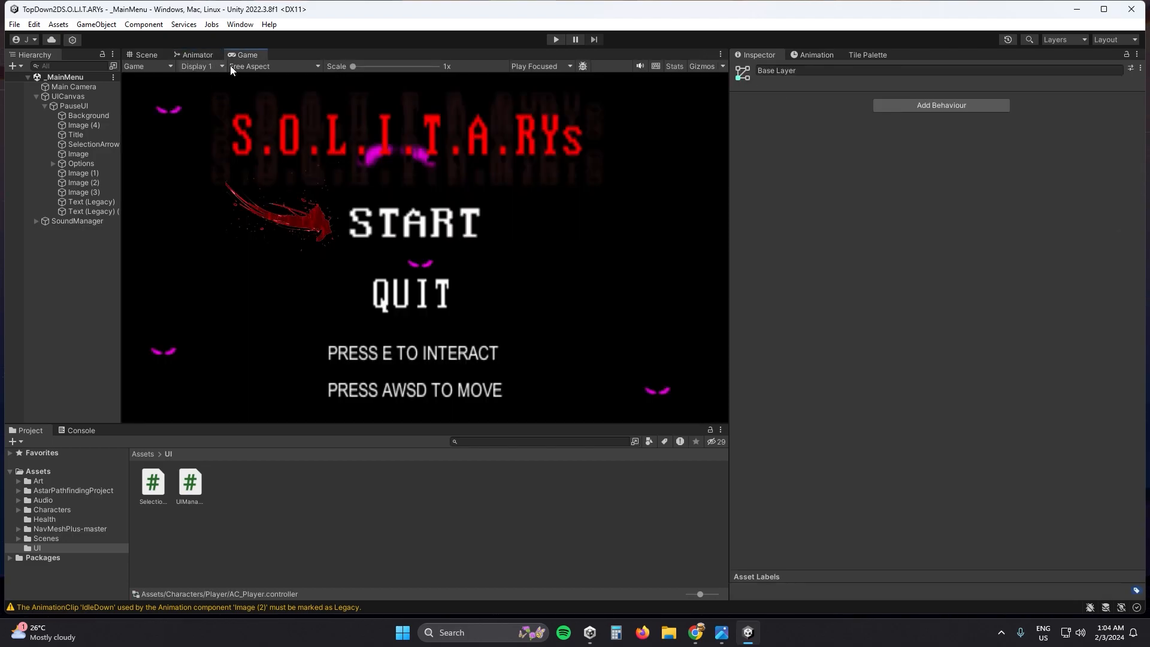
{"action": "left_click_drag", "start_coordinate": [813, 55], "coordinate": [818, 101]}
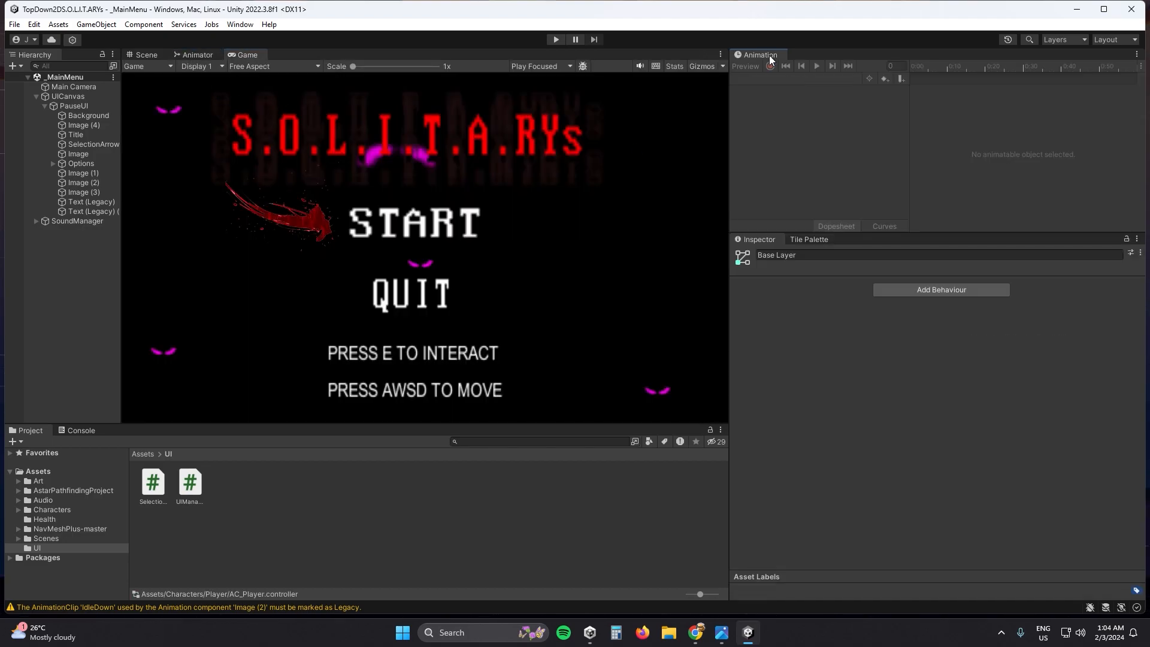
{"action": "left_click_drag", "start_coordinate": [798, 241], "coordinate": [837, 241]}
{"action": "left_click_drag", "start_coordinate": [757, 53], "coordinate": [306, 55]}
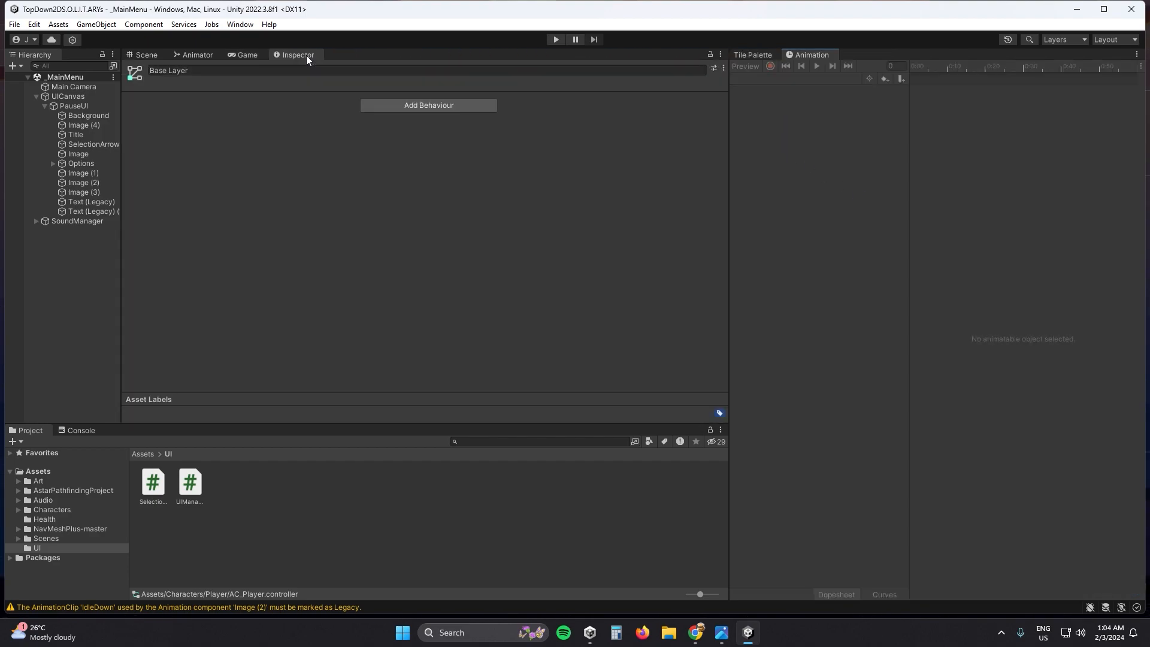
{"action": "left_click_drag", "start_coordinate": [754, 55], "coordinate": [575, 55]}
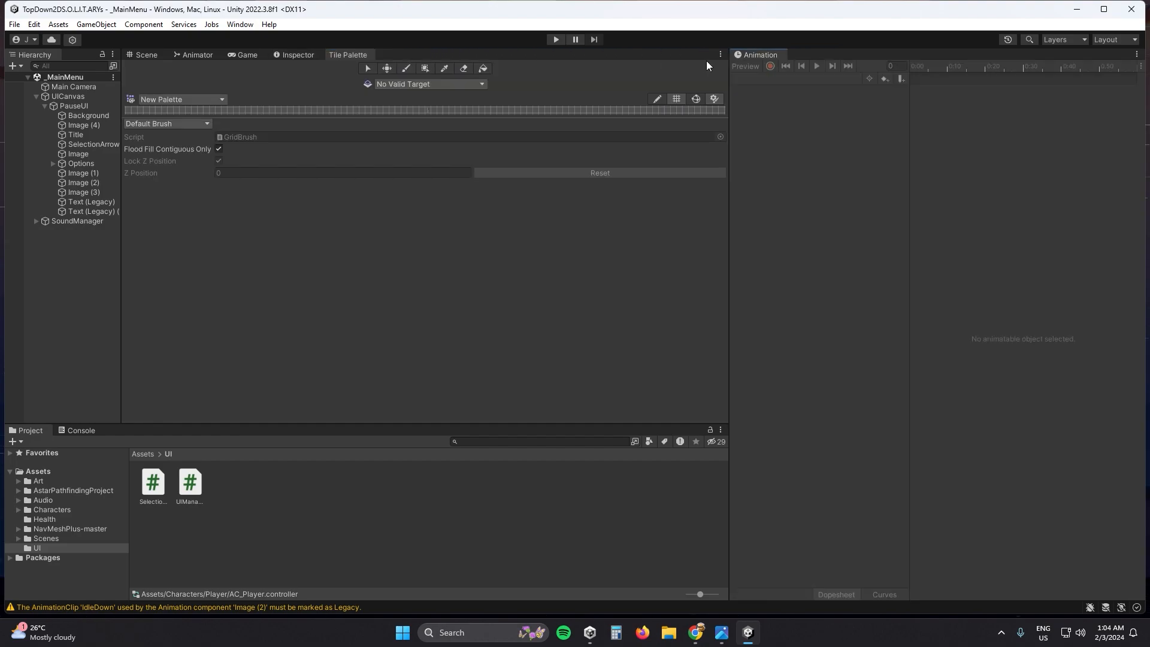
{"action": "left_click_drag", "start_coordinate": [738, 55], "coordinate": [1108, 157]}
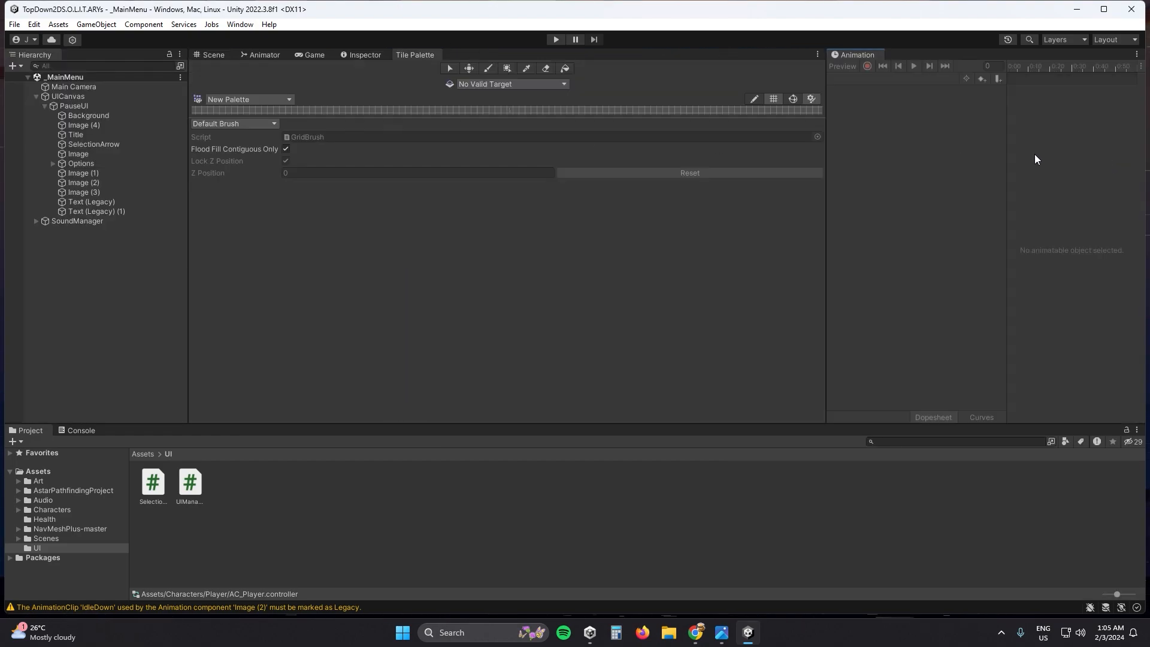
- Dock the Tile Palette and Inspector beside the Animation window and view each of the three in turn
{"action": "left_click_drag", "start_coordinate": [399, 55], "coordinate": [880, 71]}
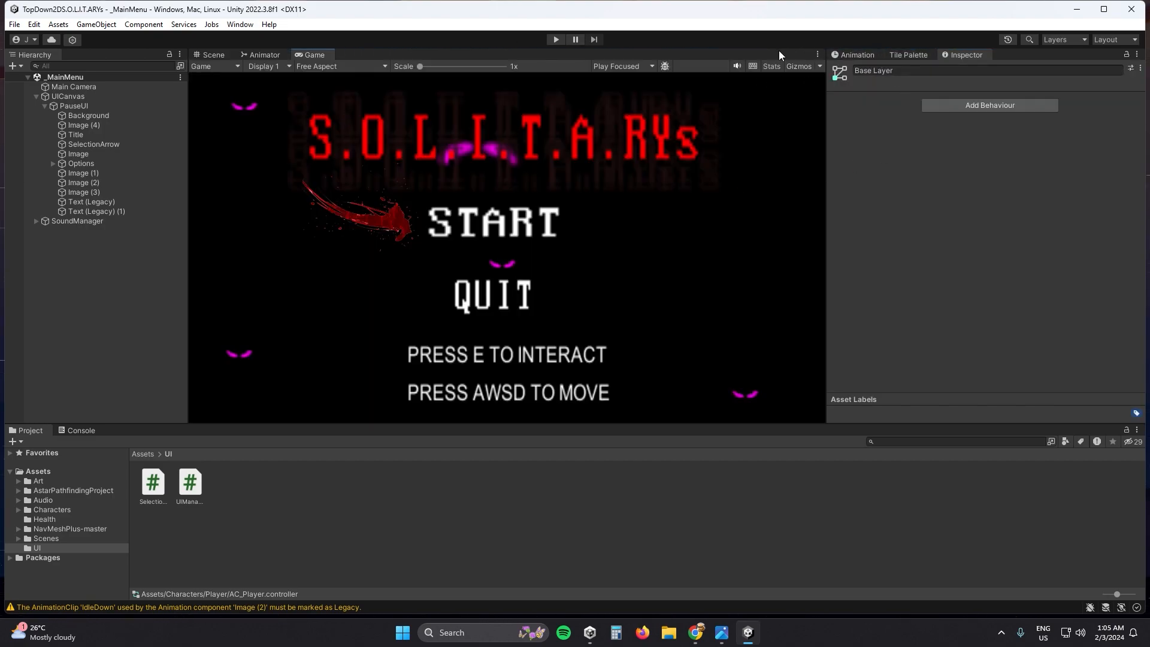
{"action": "left_click", "coordinate": [862, 55]}
{"action": "left_click", "coordinate": [916, 54]}
{"action": "left_click", "coordinate": [954, 55]}
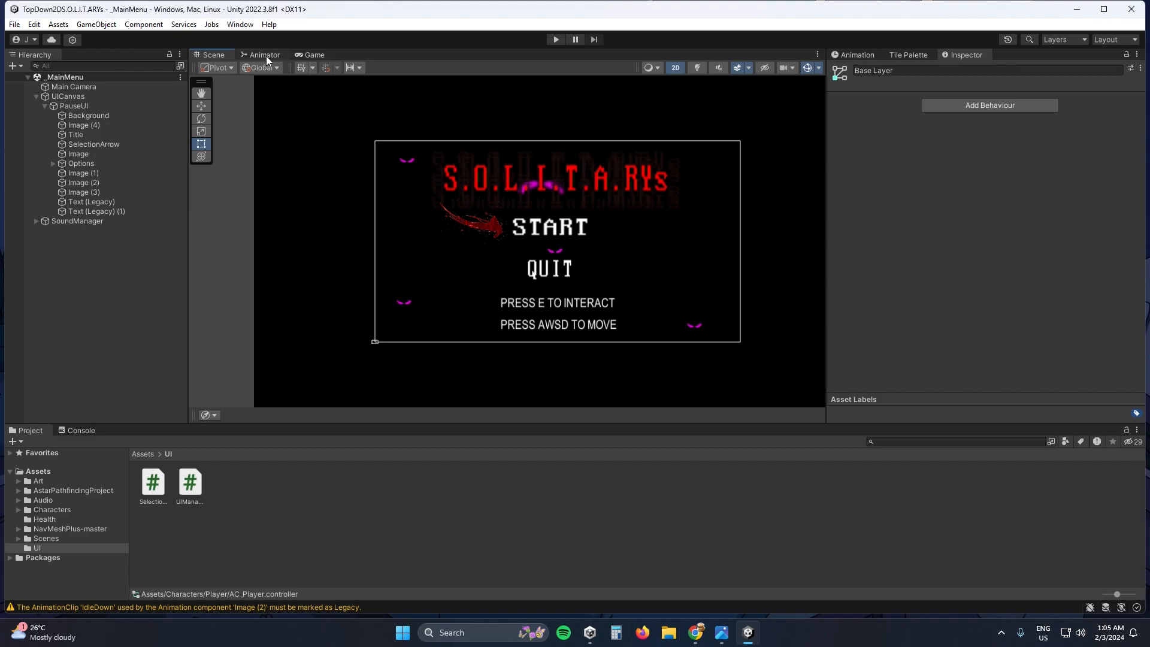
- Open the MainLevel scene from the Assets Scenes folder and select its CM vcam1 camera object
{"action": "double_click", "coordinate": [44, 472]}
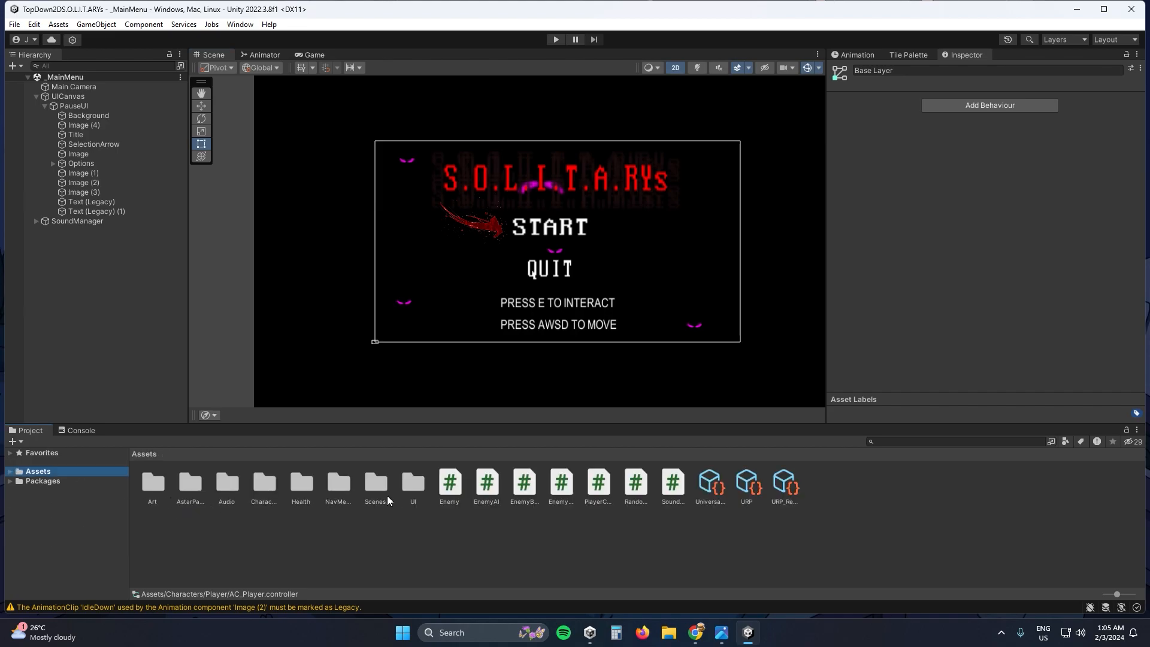
{"action": "double_click", "coordinate": [384, 495]}
{"action": "double_click", "coordinate": [264, 482]}
{"action": "left_click", "coordinate": [73, 90]}
{"action": "left_click", "coordinate": [73, 94]}
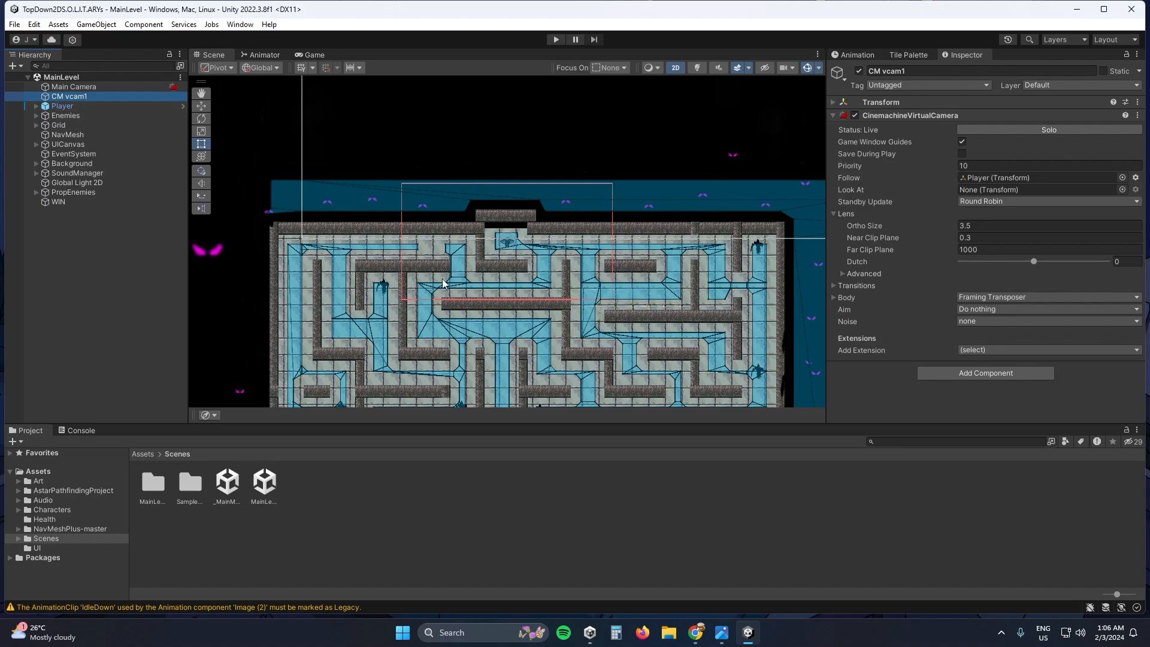
- Examine the whole MainLevel maze in the Scene view, from the player's start area to the exit
{"action": "scroll", "coordinate": [479, 303], "scroll_direction": "down", "scroll_amount": 2}
{"action": "middle_click_drag", "start_coordinate": [497, 366], "coordinate": [501, 221]}
{"action": "scroll", "coordinate": [503, 255], "scroll_direction": "down", "scroll_amount": 10}
{"action": "scroll", "coordinate": [515, 286], "scroll_direction": "down", "scroll_amount": 2}
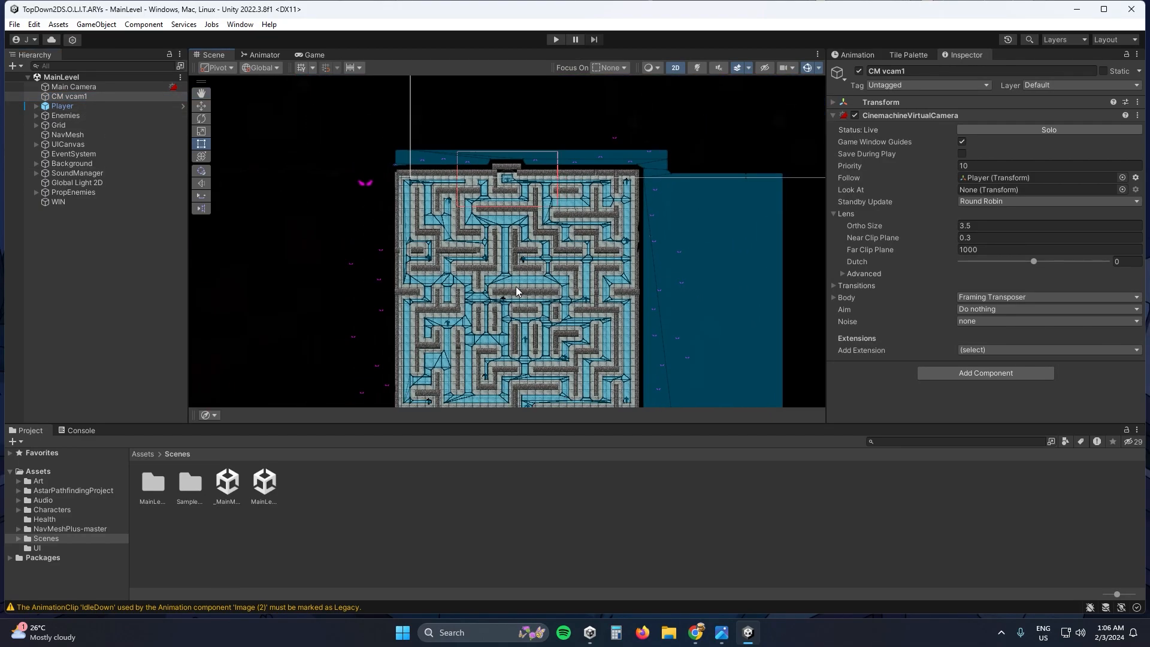
{"action": "middle_click_drag", "start_coordinate": [515, 286], "coordinate": [528, 225]}
{"action": "scroll", "coordinate": [548, 205], "scroll_direction": "up", "scroll_amount": 10}
{"action": "middle_click_drag", "start_coordinate": [432, 152], "coordinate": [496, 182]}
{"action": "scroll", "coordinate": [509, 297], "scroll_direction": "down", "scroll_amount": 2}
{"action": "scroll", "coordinate": [502, 140], "scroll_direction": "down", "scroll_amount": 4}
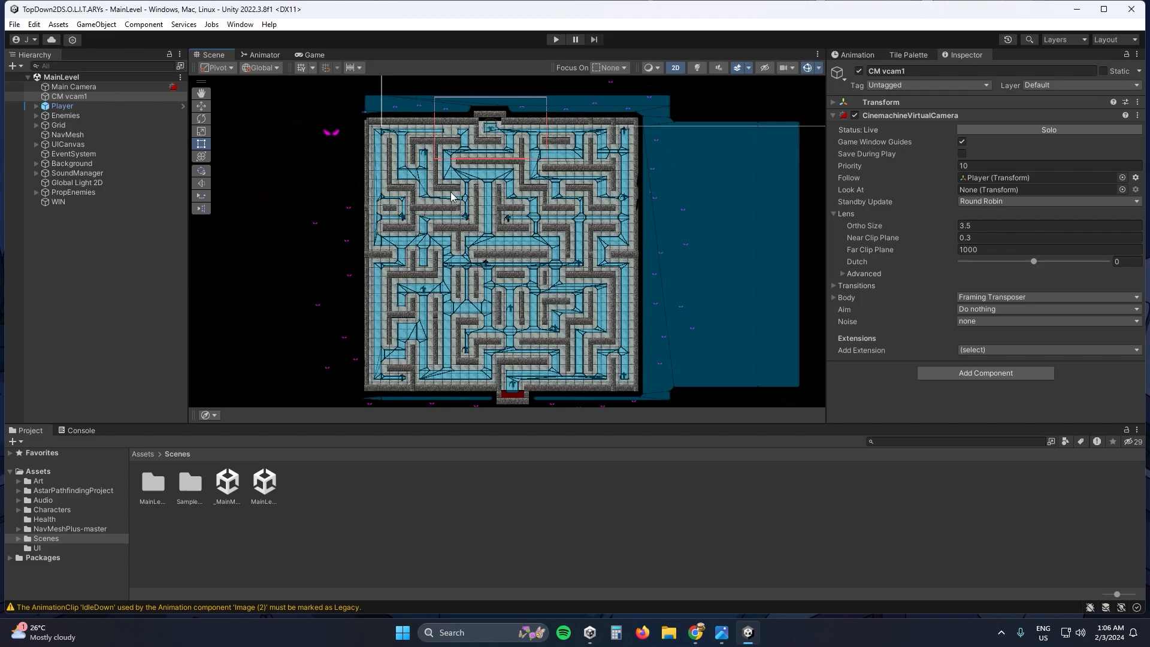
{"action": "middle_click_drag", "start_coordinate": [533, 138], "coordinate": [482, 172]}
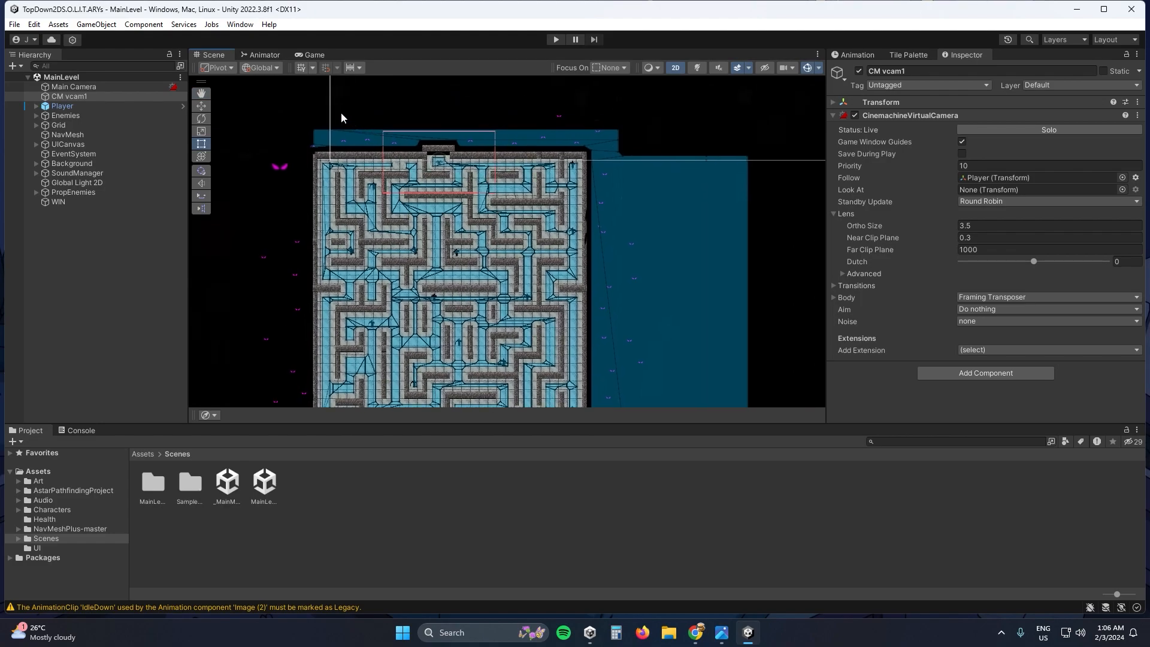
- Show the maze in a 3D perspective Scene view and return to the 2D view
{"action": "left_click", "coordinate": [674, 67]}
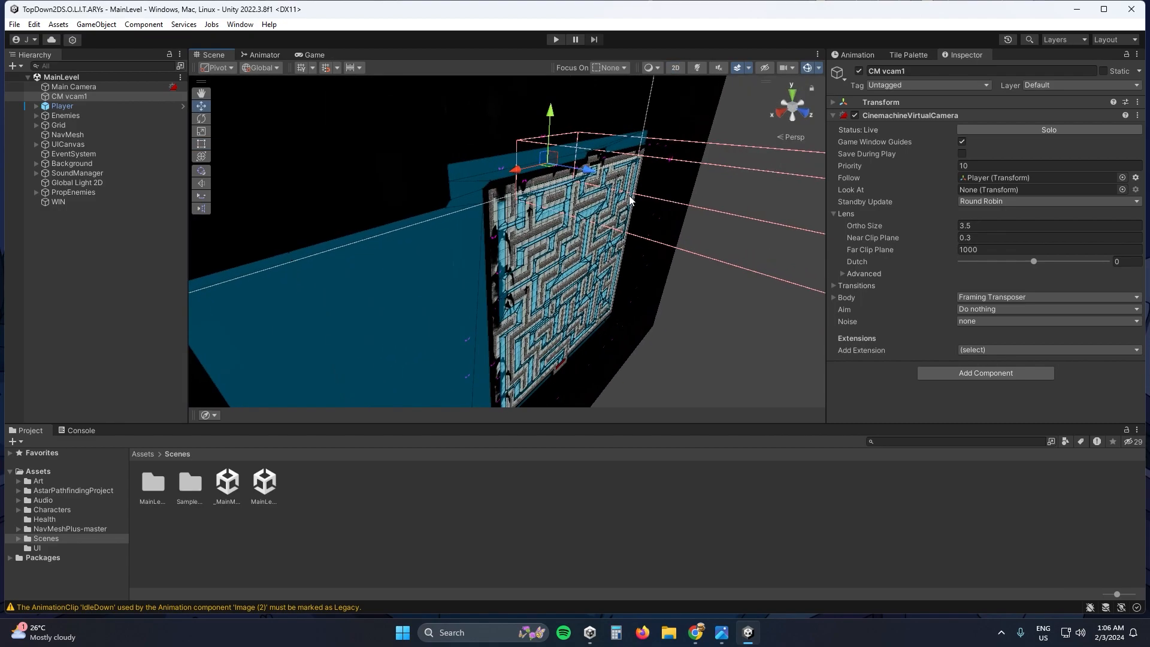
{"action": "left_click", "coordinate": [675, 69]}
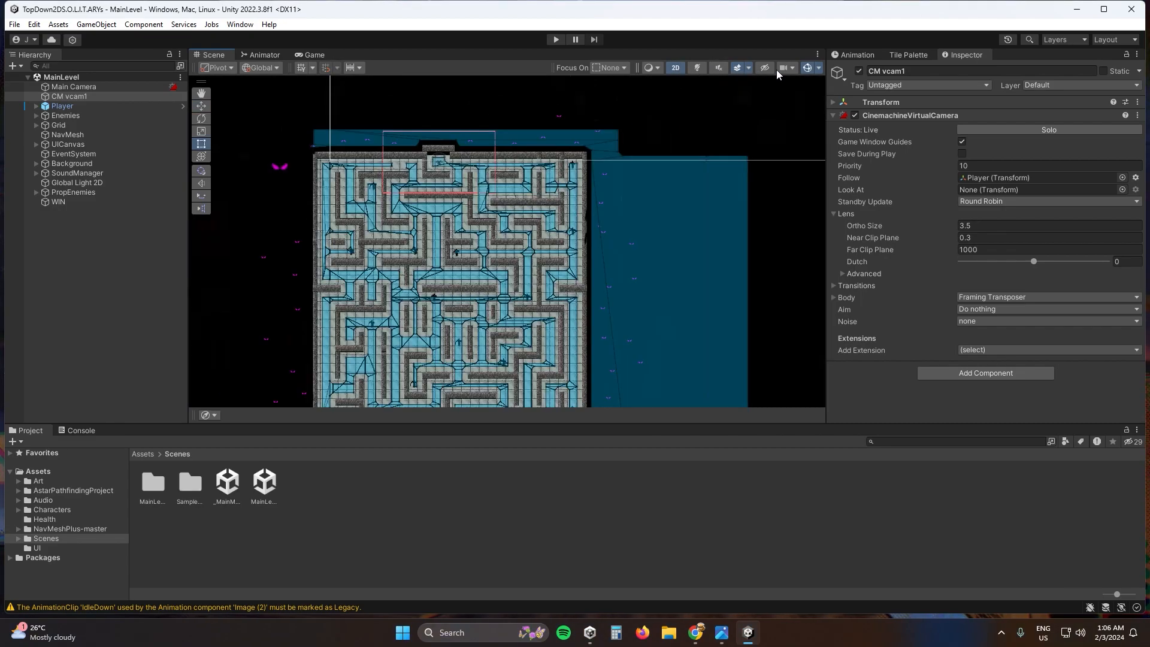
- Try the Rotate tool on the CM vcam1 object and save the scene
{"action": "left_click", "coordinate": [203, 117]}
{"action": "left_click_drag", "start_coordinate": [444, 163], "coordinate": [465, 179]}
{"action": "key", "text": "ctrl+s"}
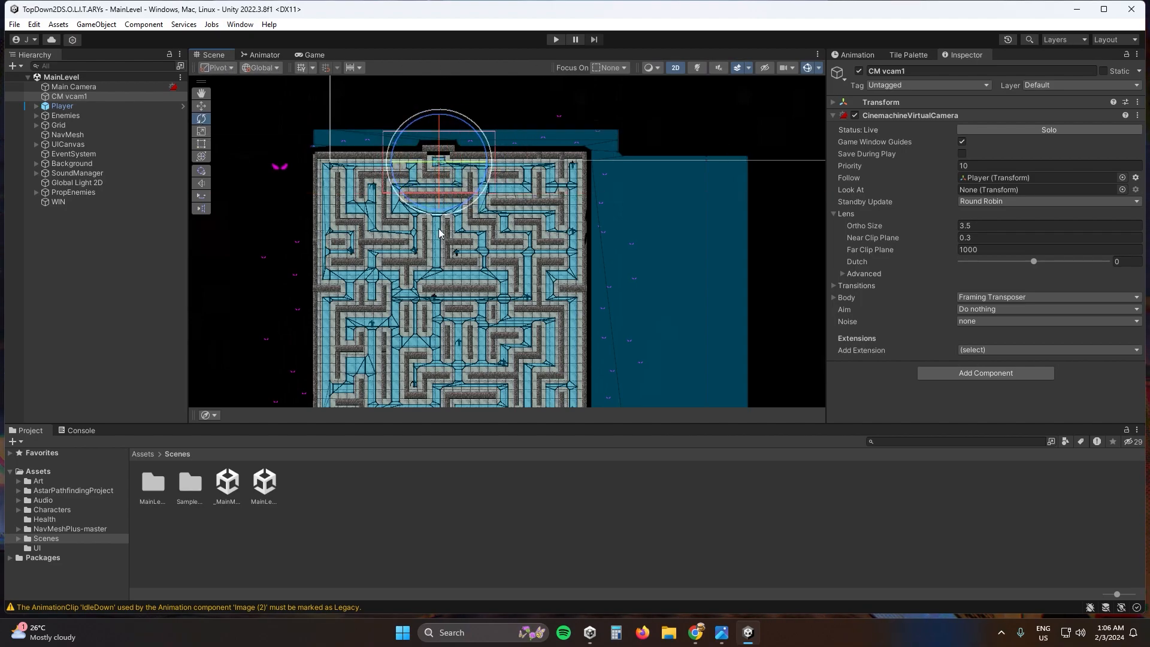
- Select the Flewer (2) enemy in the upper part of the maze and save the scene
{"action": "scroll", "coordinate": [435, 236], "scroll_direction": "up", "scroll_amount": 3}
{"action": "left_click", "coordinate": [404, 263]}
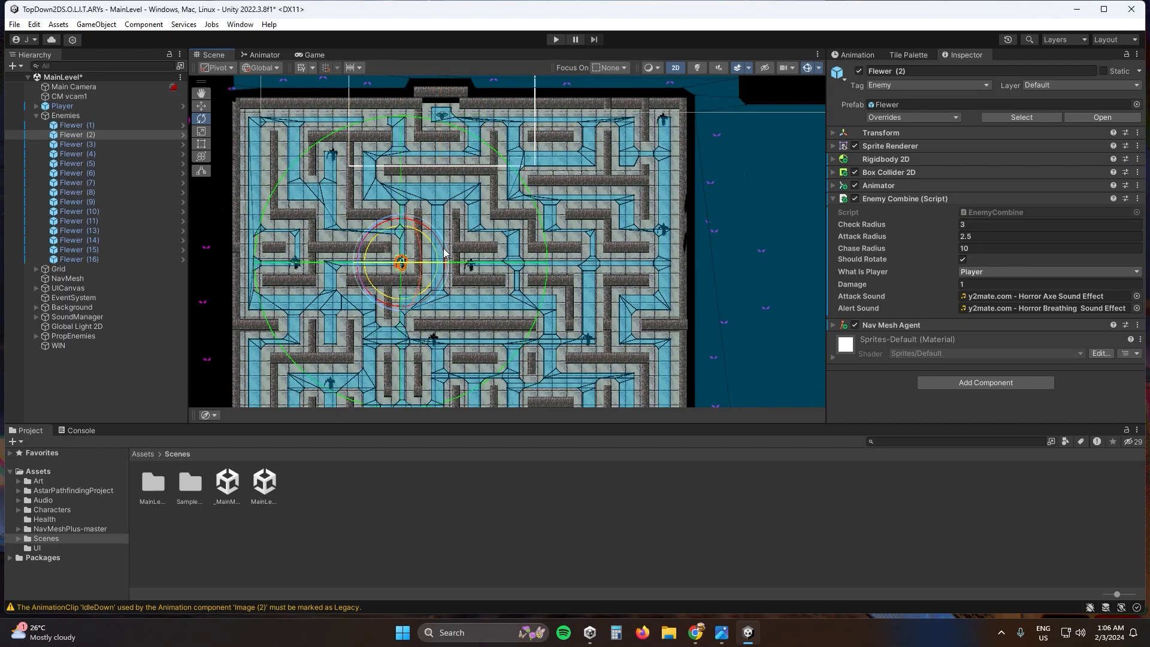
{"action": "key", "text": "ctrl+s"}
- Try moving the Flewer (2) enemy across the maze with the Move tool and undo the move
{"action": "key", "text": "w"}
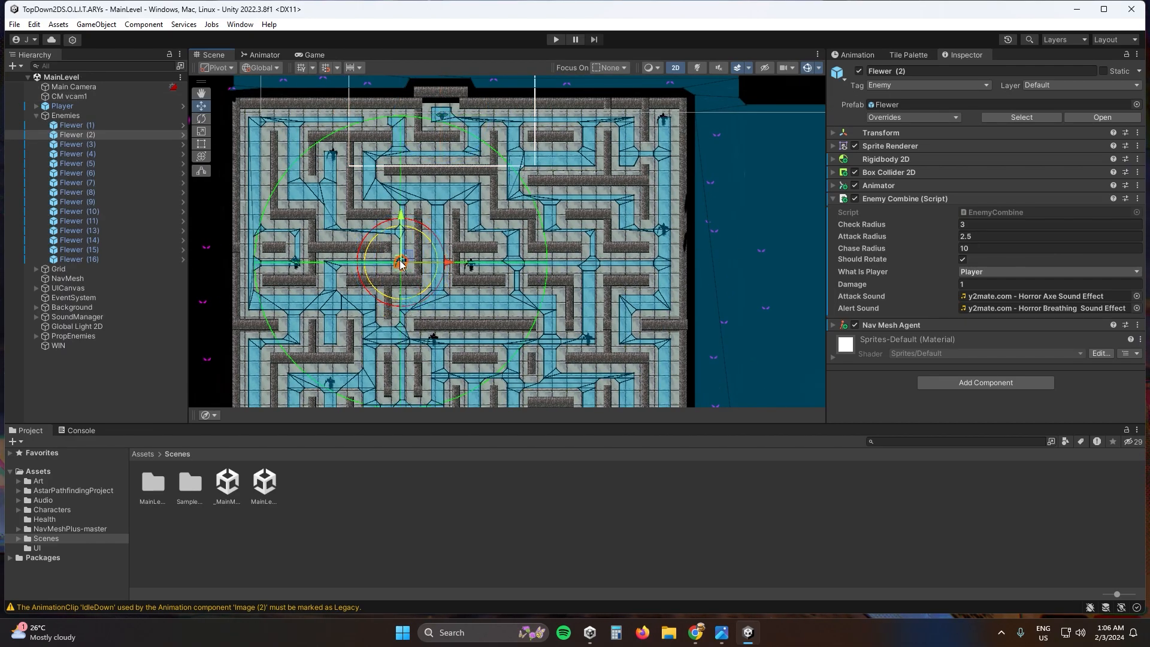
{"action": "left_click_drag", "start_coordinate": [404, 263], "coordinate": [545, 223]}
{"action": "key", "text": "ctrl+z"}
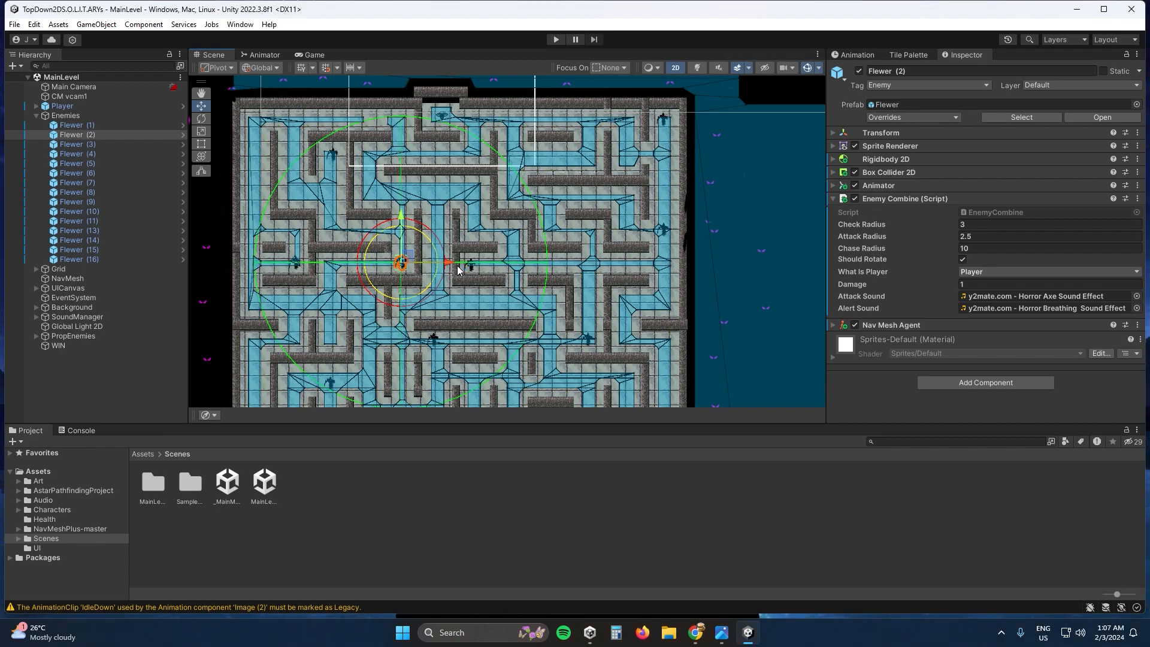
- Enter play mode and select the Walls tilemap in the Scene view of the running level
{"action": "scroll", "coordinate": [458, 270], "scroll_direction": "down", "scroll_amount": 1}
{"action": "left_click", "coordinate": [557, 40]}
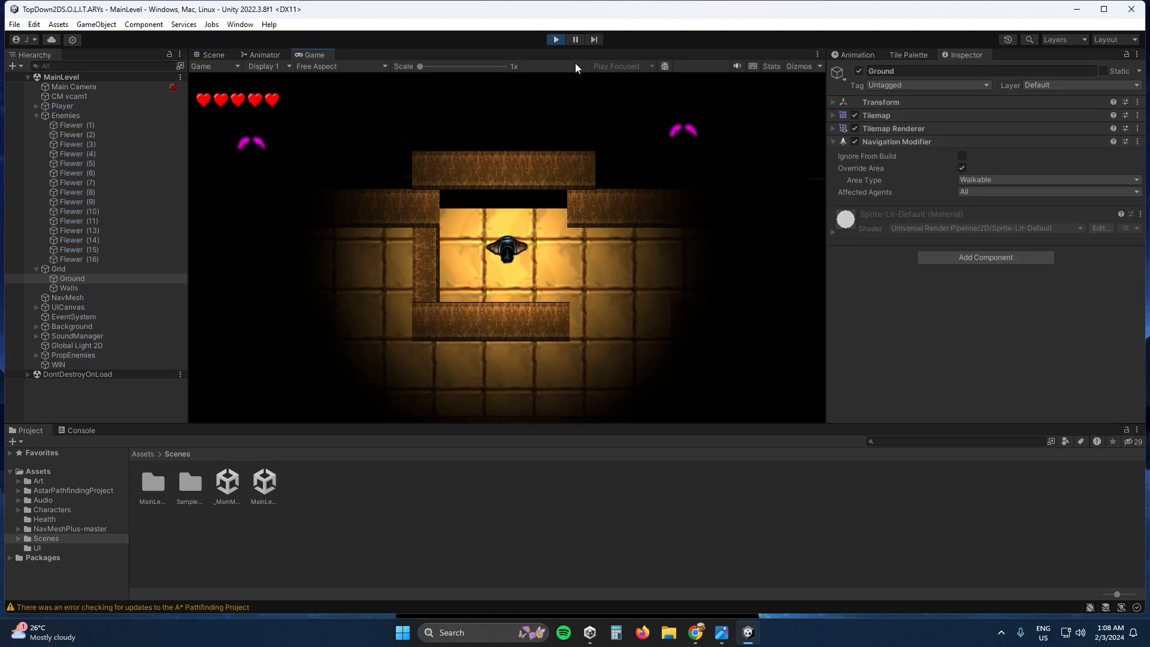
{"action": "left_click", "coordinate": [214, 55]}
{"action": "left_click", "coordinate": [402, 150]}
{"action": "left_click", "coordinate": [402, 149]}
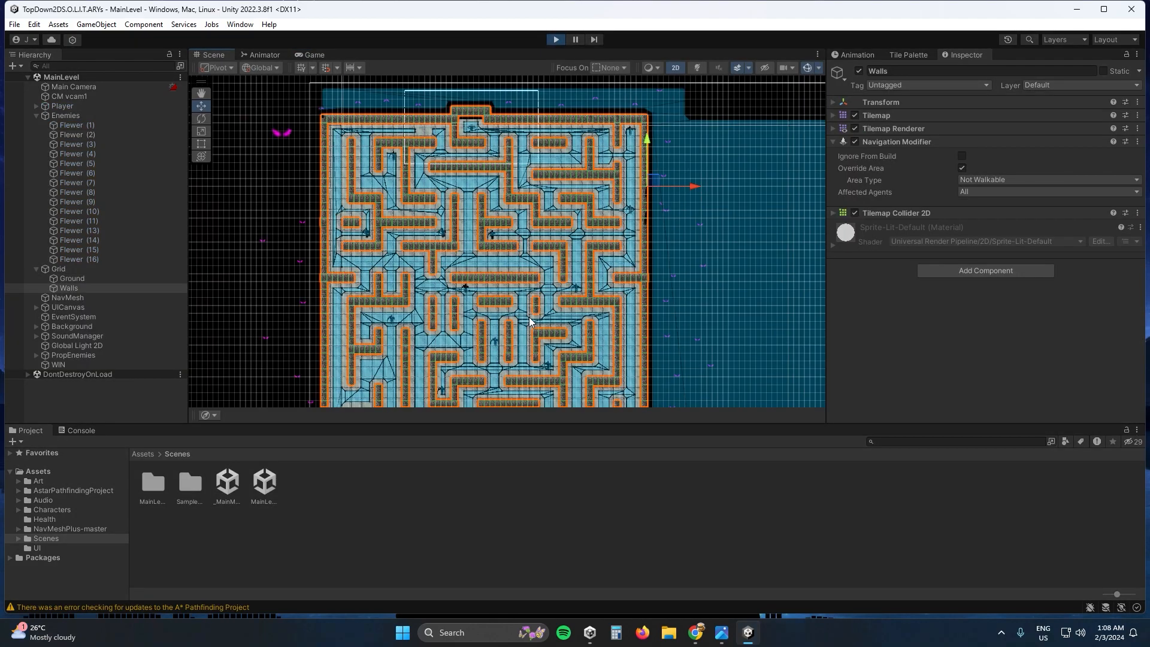
- Clear the Walls selection and select the CM vcam1 camera object in the Hierarchy
{"action": "left_click", "coordinate": [556, 191]}
{"action": "scroll", "coordinate": [552, 190], "scroll_direction": "up", "scroll_amount": 2}
{"action": "middle_click_drag", "start_coordinate": [549, 154], "coordinate": [607, 241]}
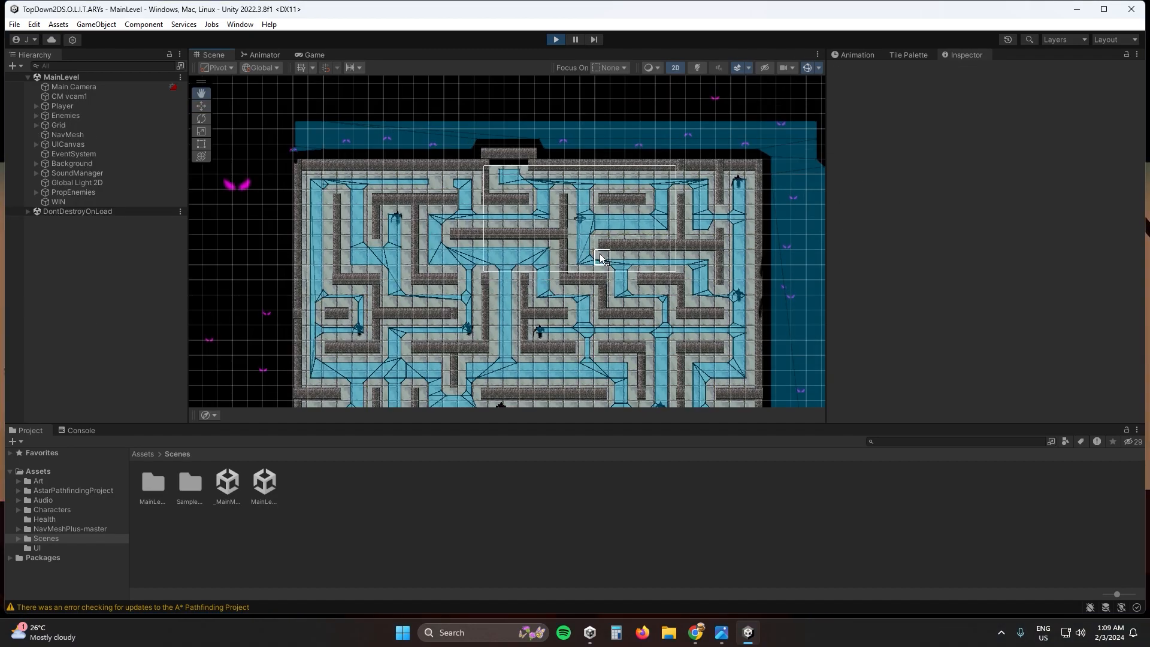
{"action": "middle_click_drag", "start_coordinate": [598, 251], "coordinate": [547, 237]}
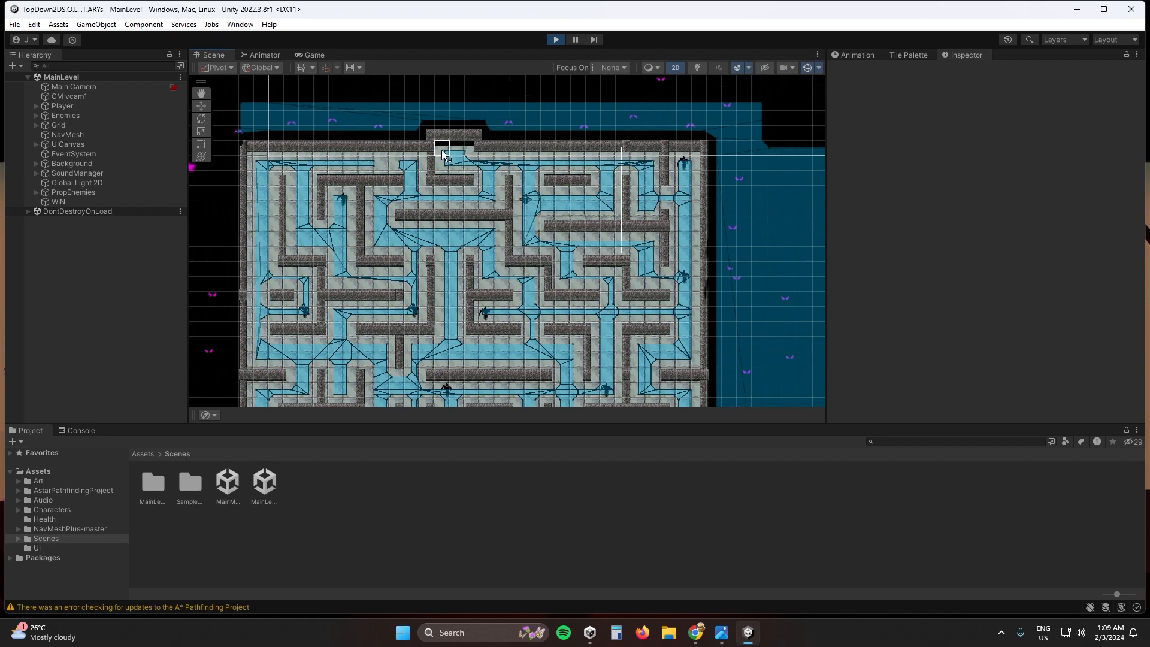
{"action": "left_click", "coordinate": [79, 87]}
{"action": "left_click", "coordinate": [81, 95]}
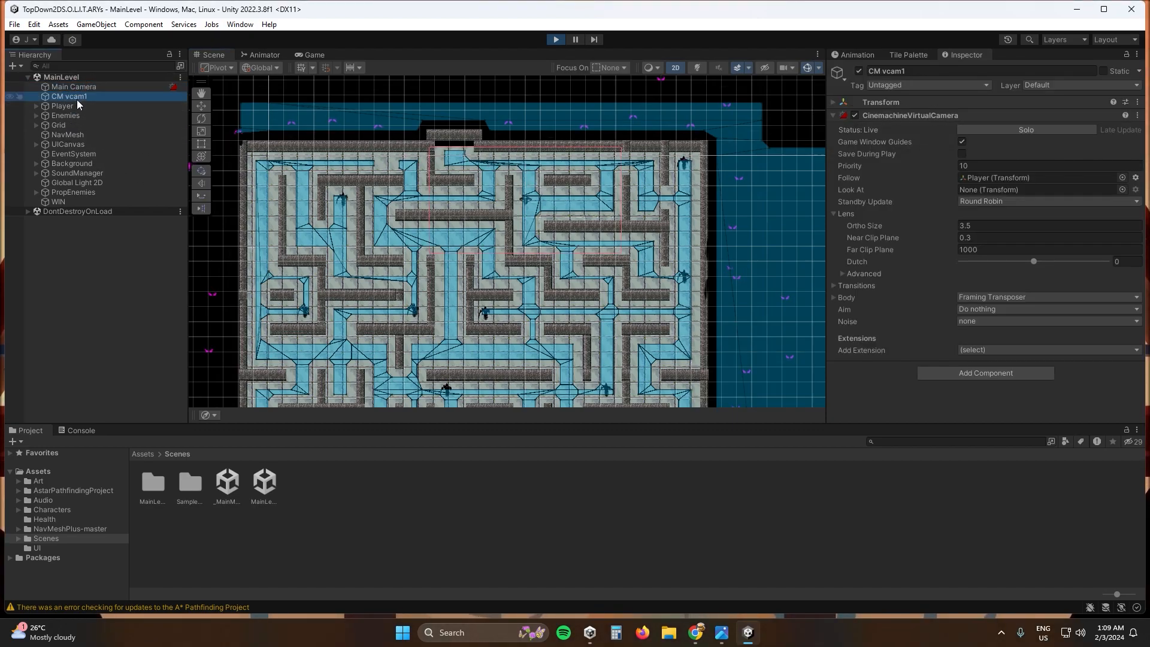
{"action": "left_click", "coordinate": [144, 24]}
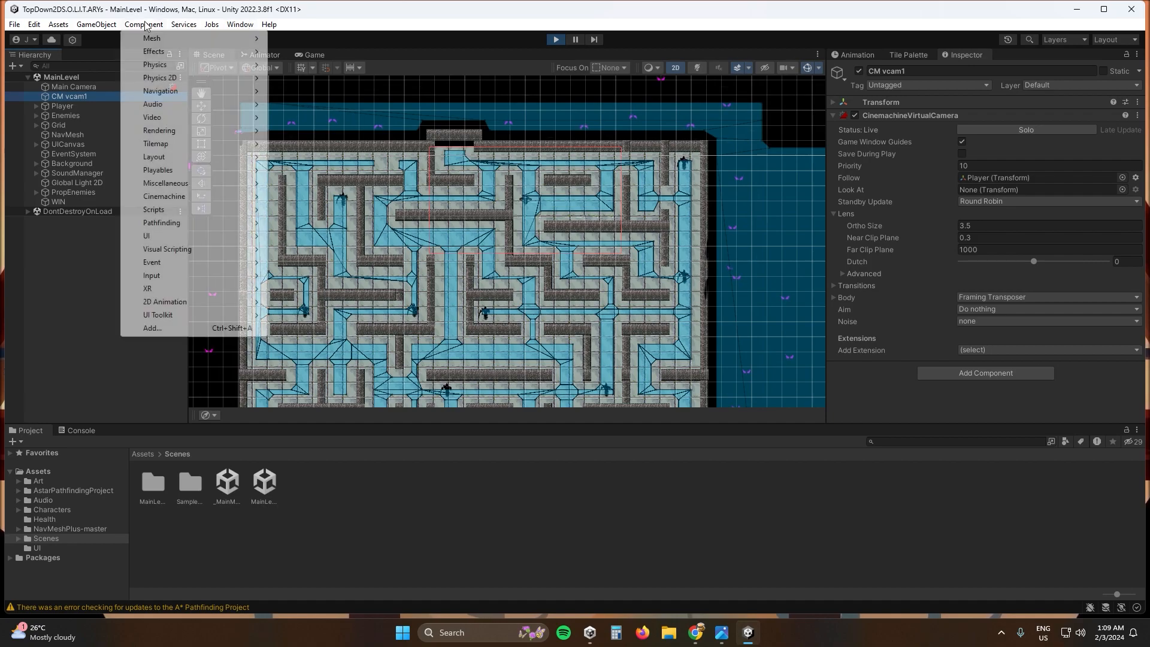
{"action": "left_click", "coordinate": [239, 25]}
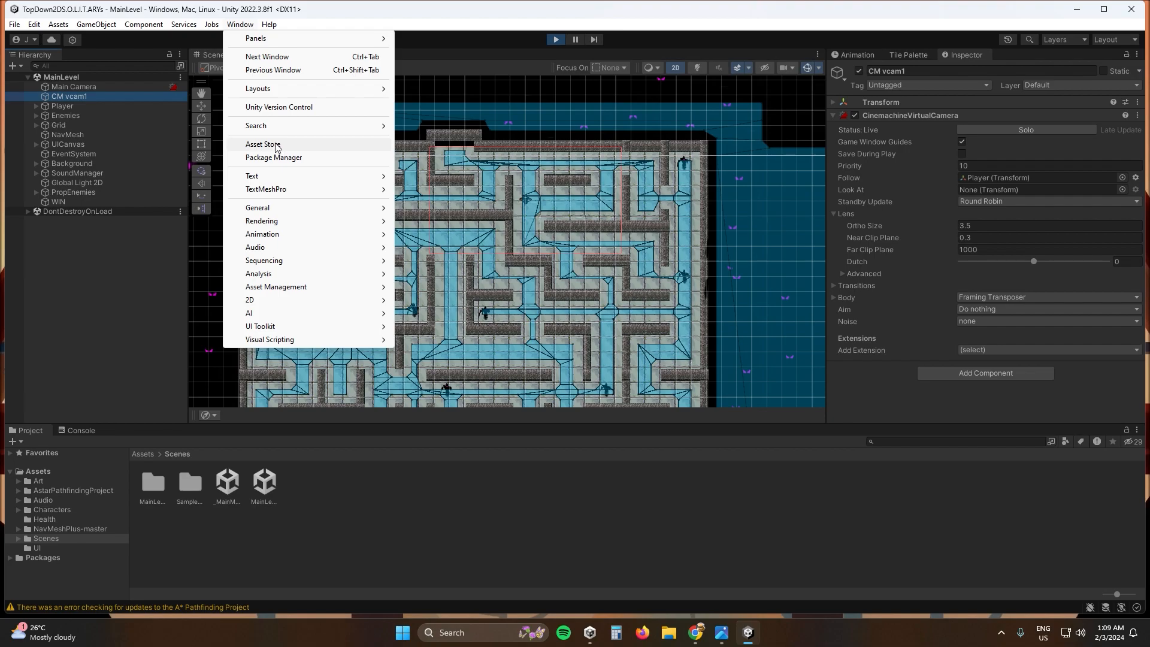
{"action": "left_click", "coordinate": [448, 160]}
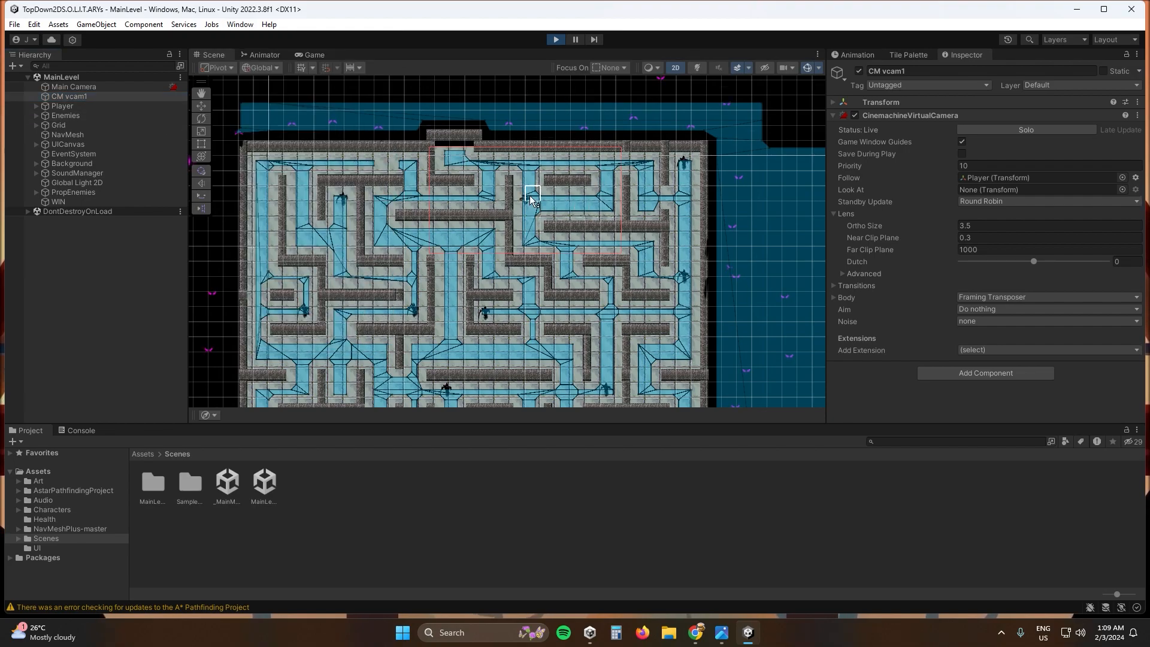
- Switch to the Game view and steer the player down and to the right through the maze corridors
{"action": "left_click", "coordinate": [315, 55]}
{"action": "key", "text": "s"}
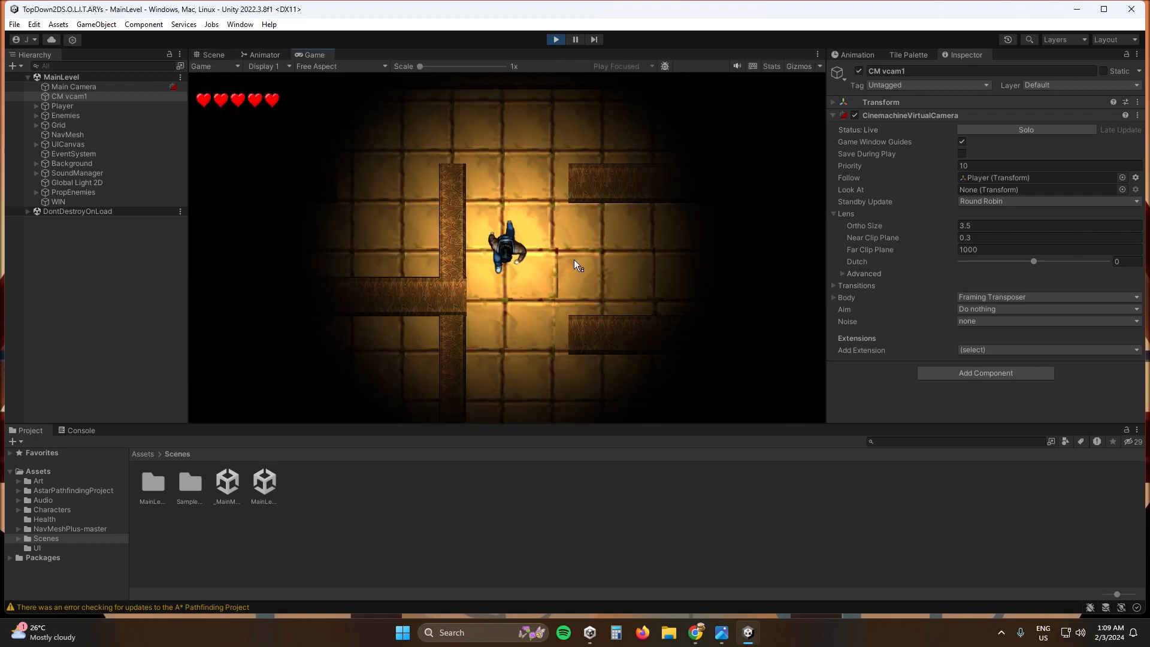
{"action": "key", "text": "d"}
{"action": "key", "text": "s"}
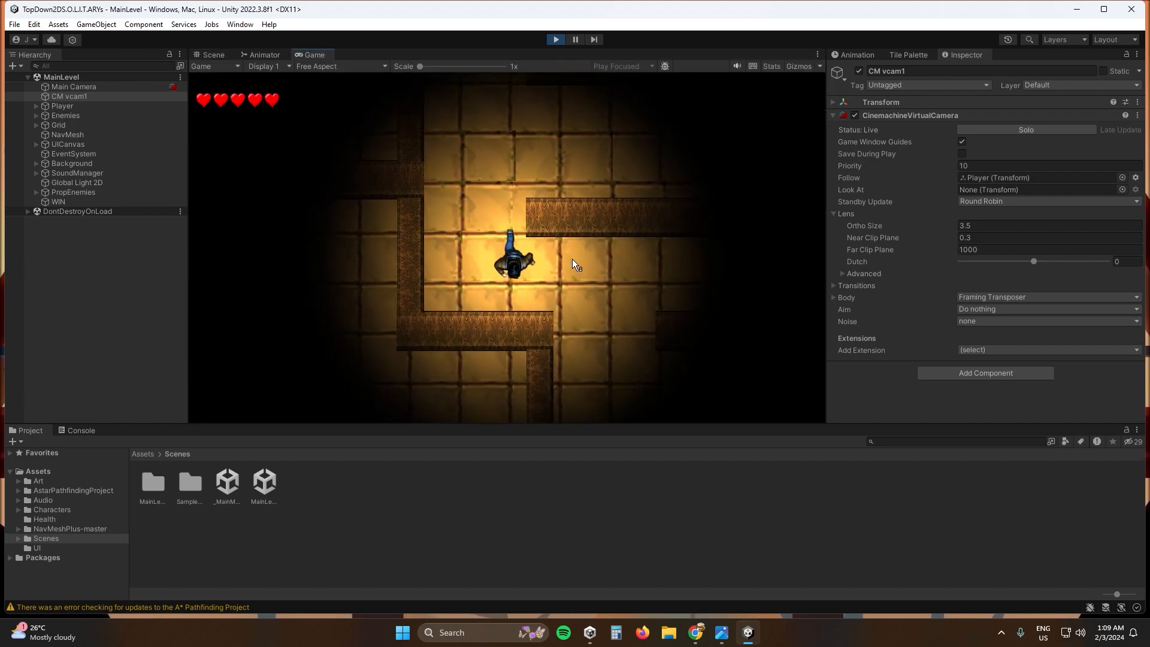
{"action": "key", "text": "d"}
{"action": "key", "text": "s"}
{"action": "key", "text": "d"}
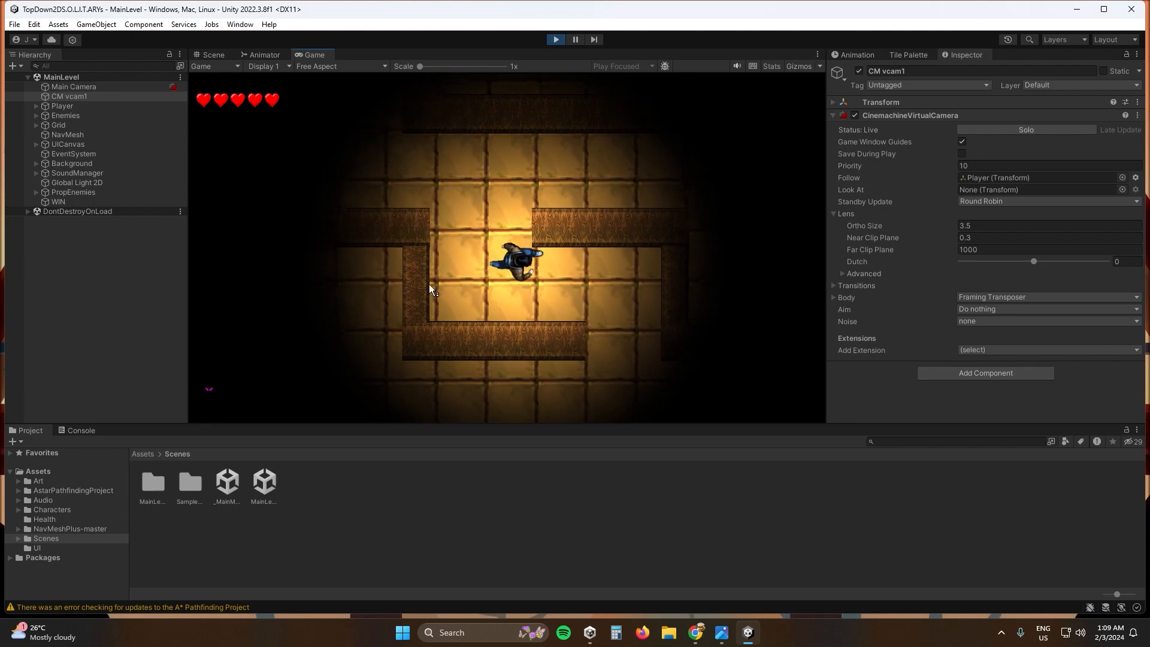
{"action": "key", "text": "s"}
{"action": "key", "text": "s"}
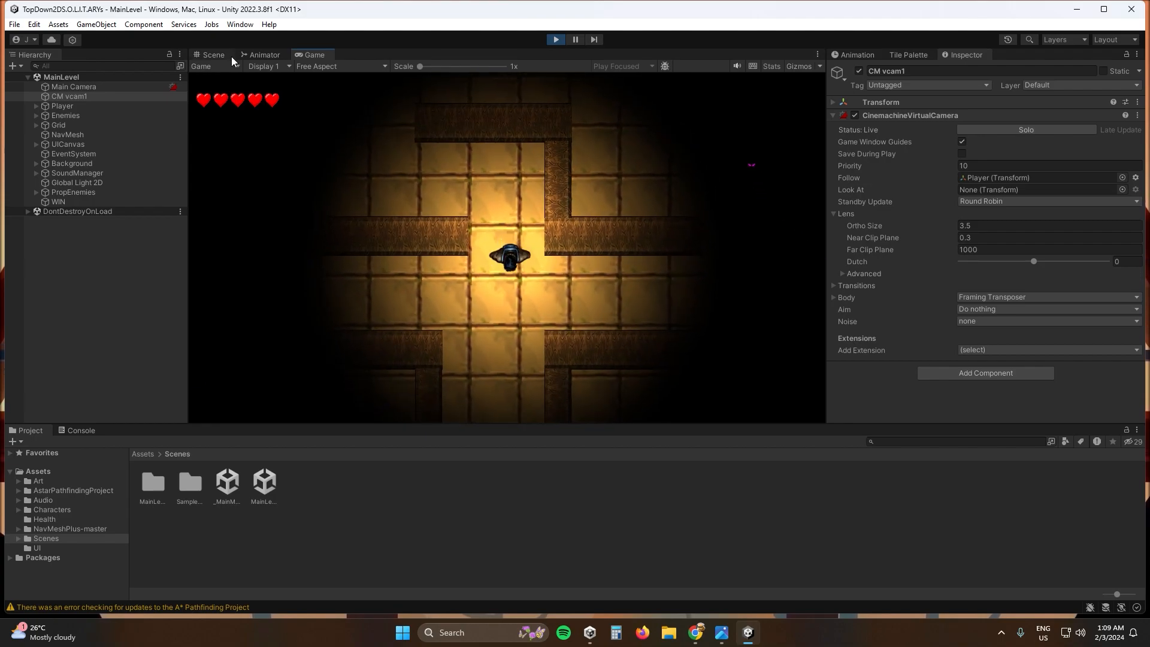
- Check in the Scene view where the player and the CM vcam1 camera frame are in the maze
{"action": "left_click", "coordinate": [211, 54]}
{"action": "scroll", "coordinate": [652, 277], "scroll_direction": "down", "scroll_amount": 3}
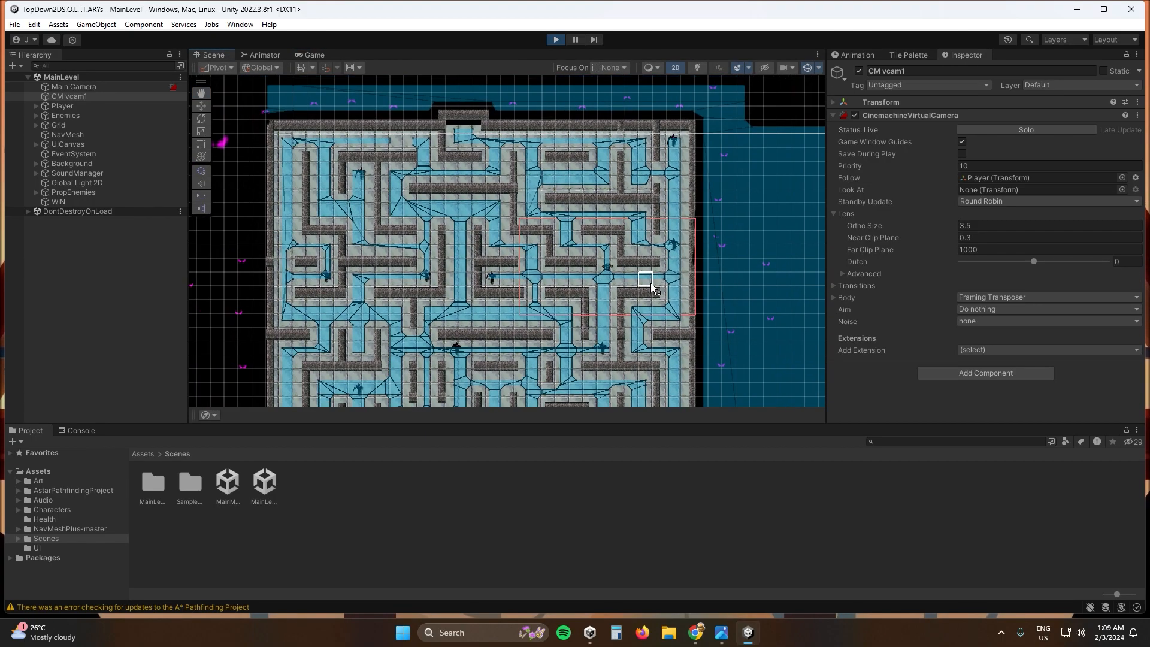
{"action": "scroll", "coordinate": [602, 296], "scroll_direction": "up", "scroll_amount": 8}
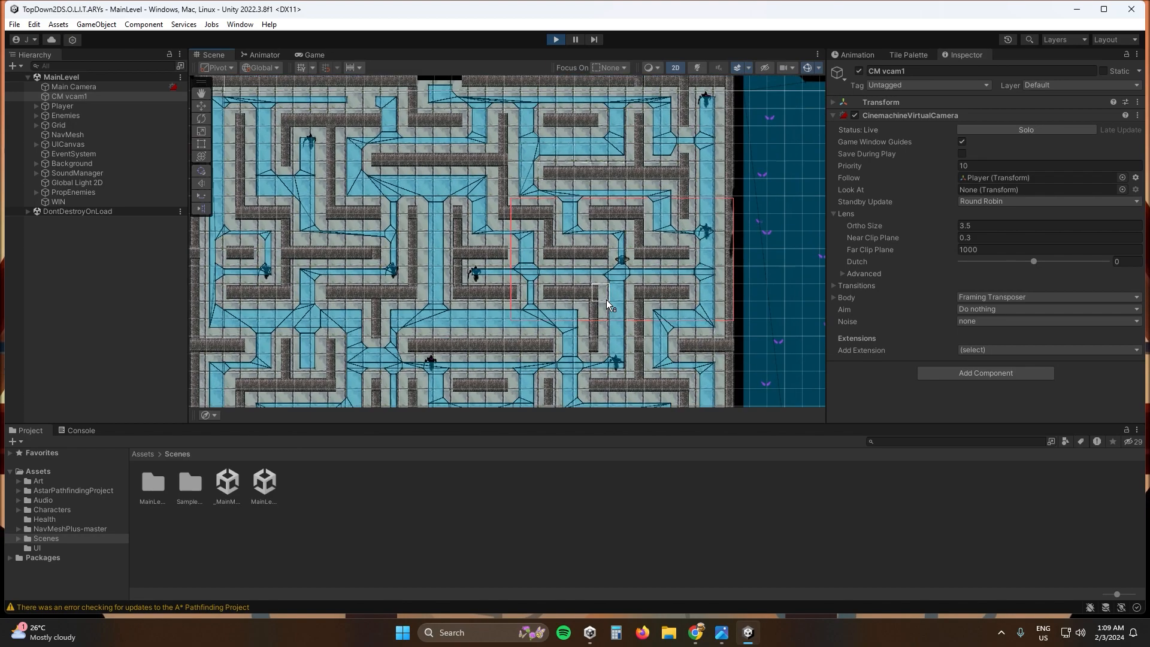
{"action": "scroll", "coordinate": [632, 283], "scroll_direction": "down", "scroll_amount": 6}
{"action": "scroll", "coordinate": [632, 283], "scroll_direction": "up", "scroll_amount": 2}
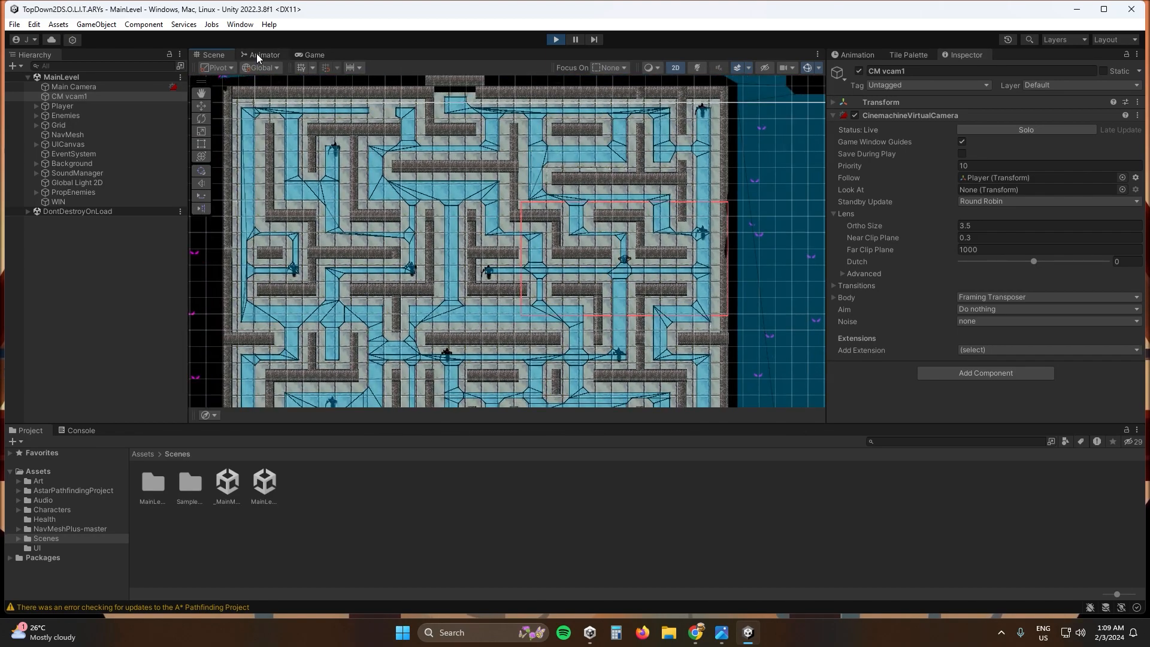
- Move the player farther down the corridor in the Game view and return to the Scene view
{"action": "left_click", "coordinate": [315, 55]}
{"action": "key", "text": "s"}
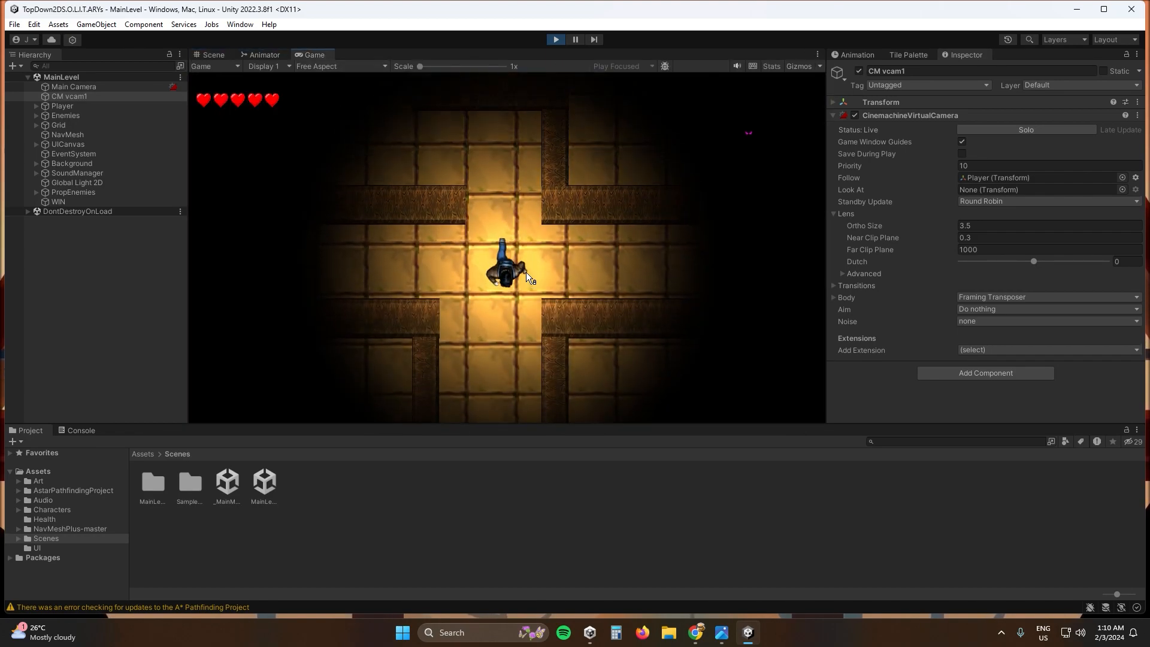
{"action": "left_click", "coordinate": [214, 55]}
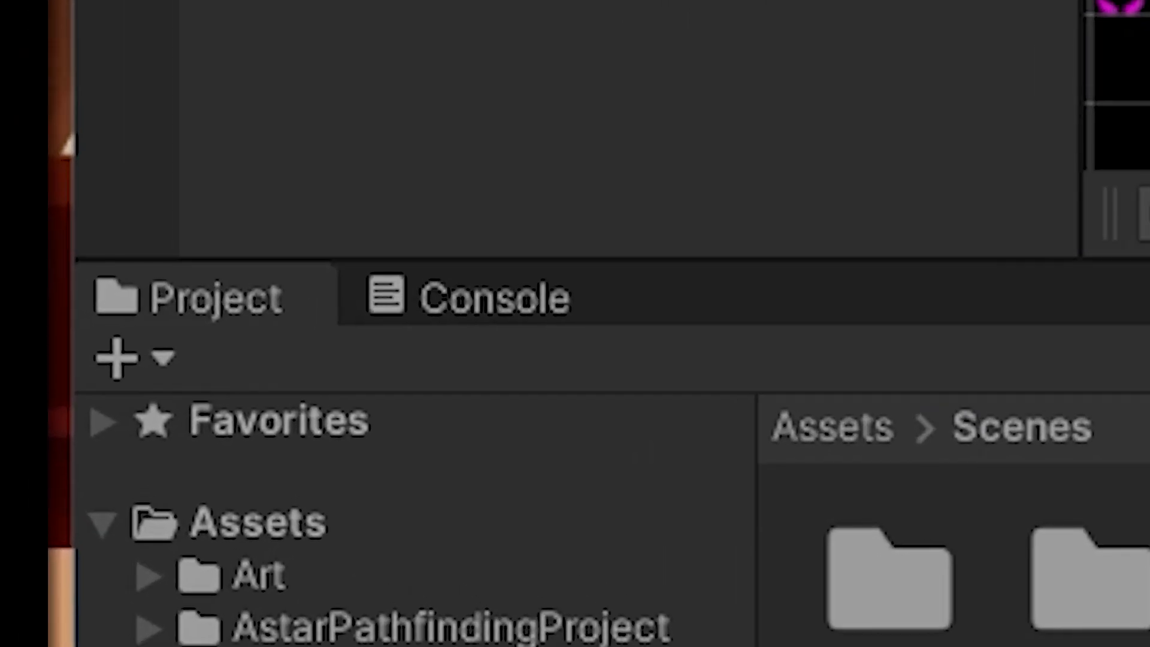
- Show the Console and stop play mode
{"action": "left_click", "coordinate": [429, 322]}
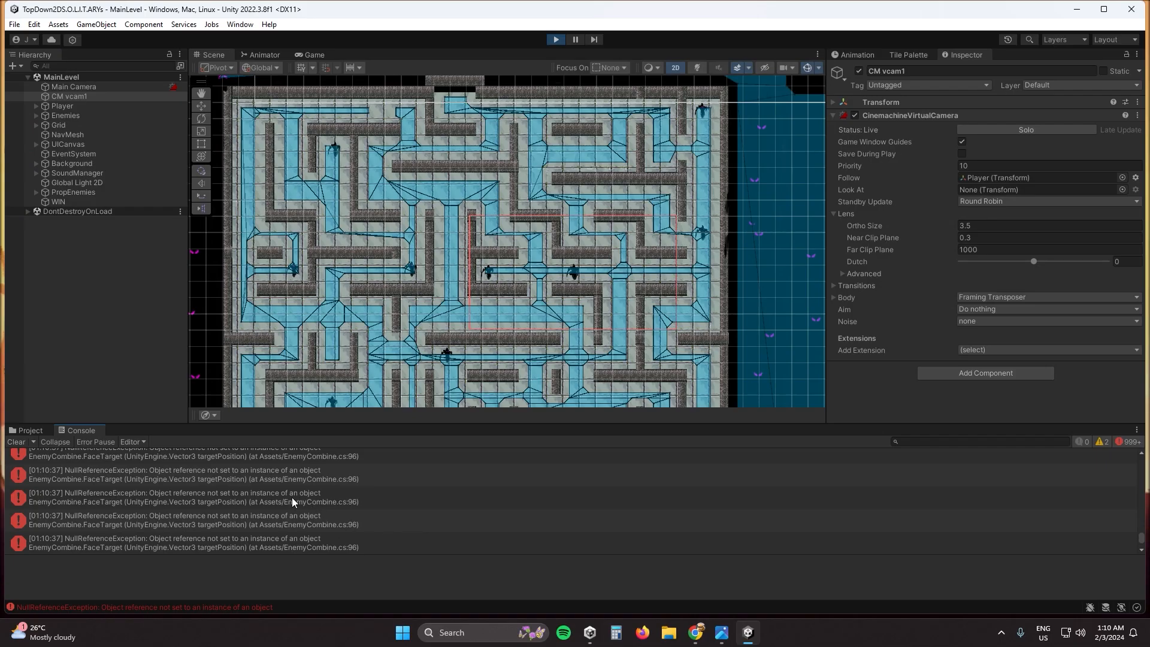
{"action": "left_click", "coordinate": [555, 40]}
- Look through the Console error list from its beginning and select an EnemyCombine.FaceTarget NullReferenceException entry to show its details
{"action": "scroll", "coordinate": [934, 494], "scroll_direction": "up", "scroll_amount": 4}
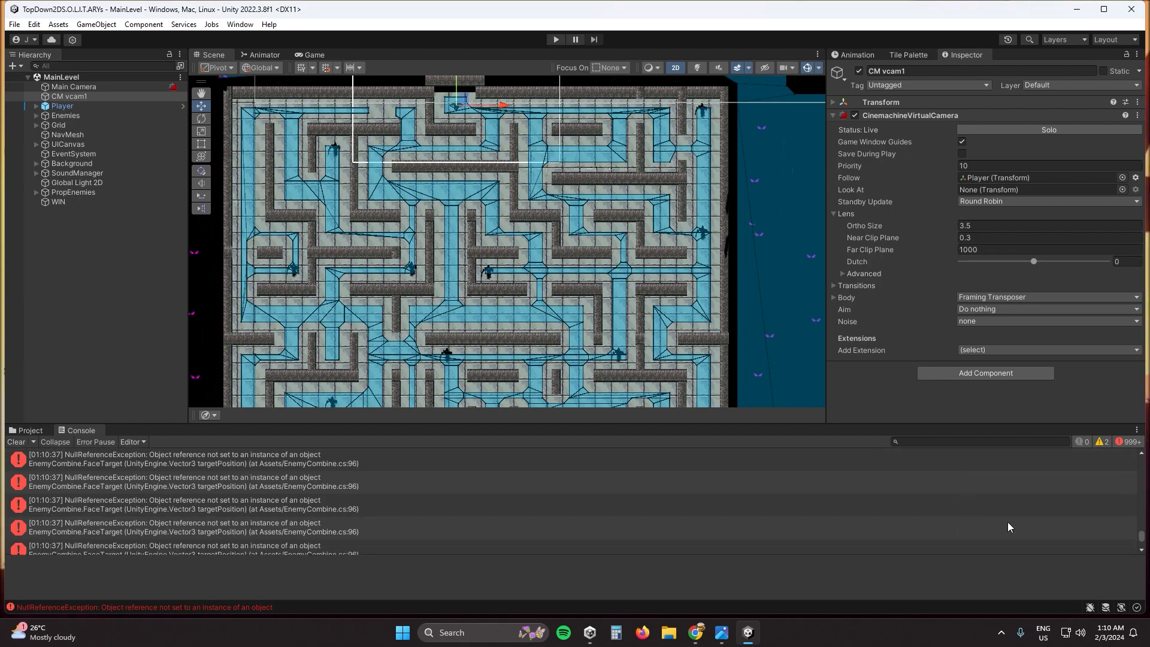
{"action": "left_click_drag", "start_coordinate": [1143, 539], "coordinate": [1146, 461]}
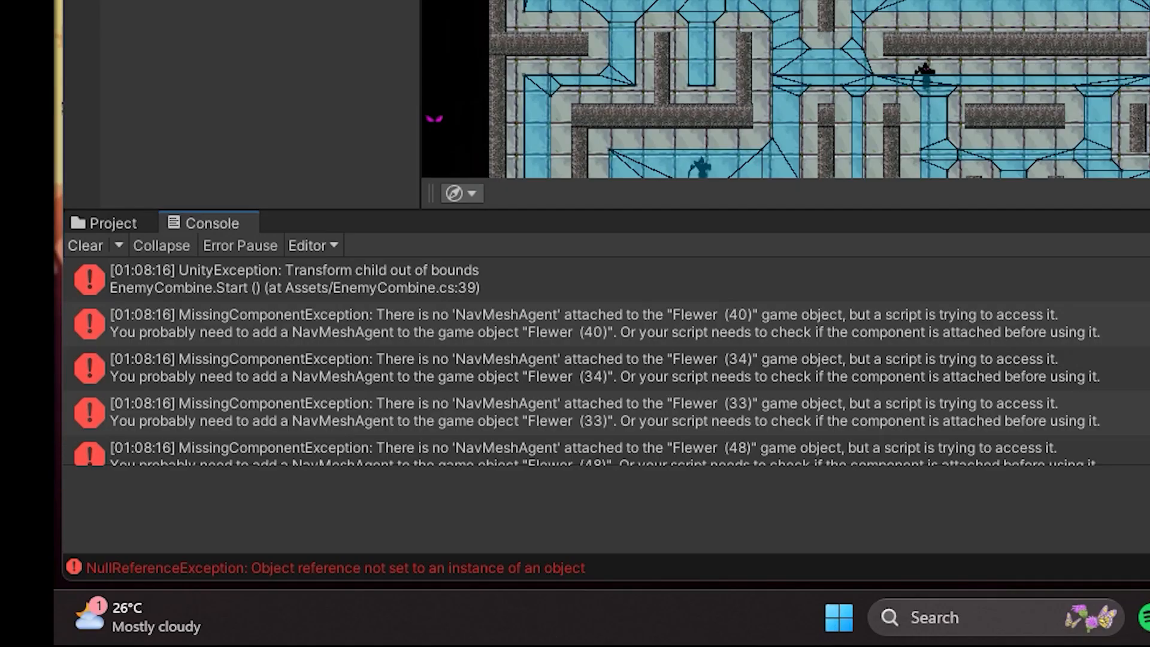
{"action": "scroll", "coordinate": [605, 360], "scroll_direction": "down", "scroll_amount": 20}
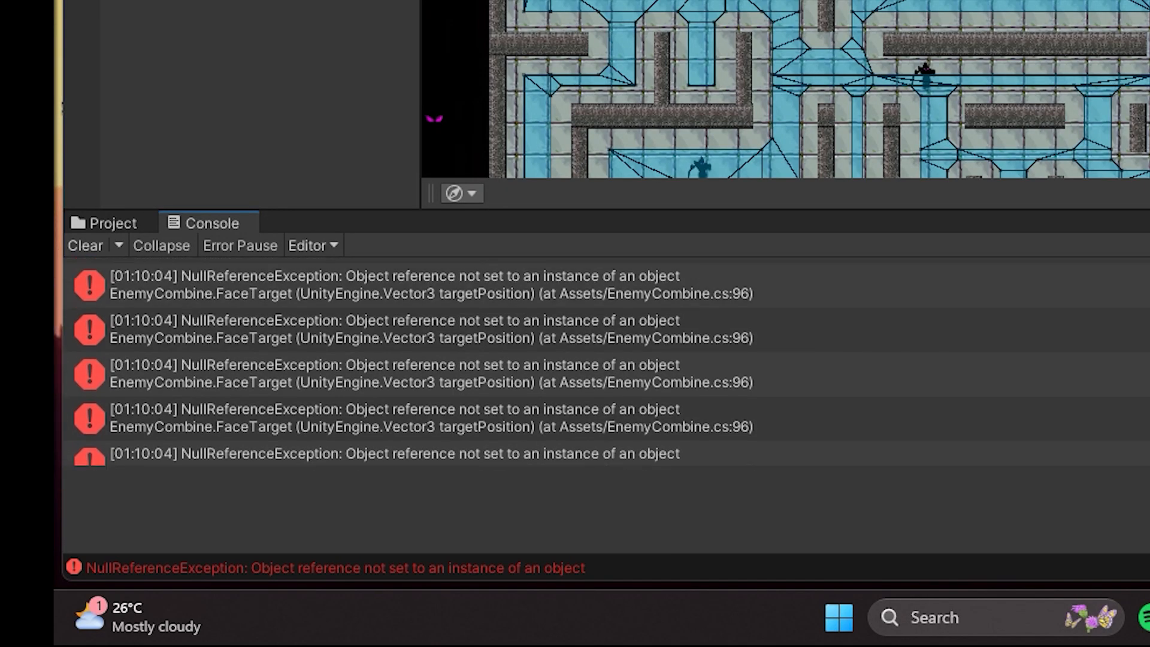
{"action": "left_click", "coordinate": [661, 276]}
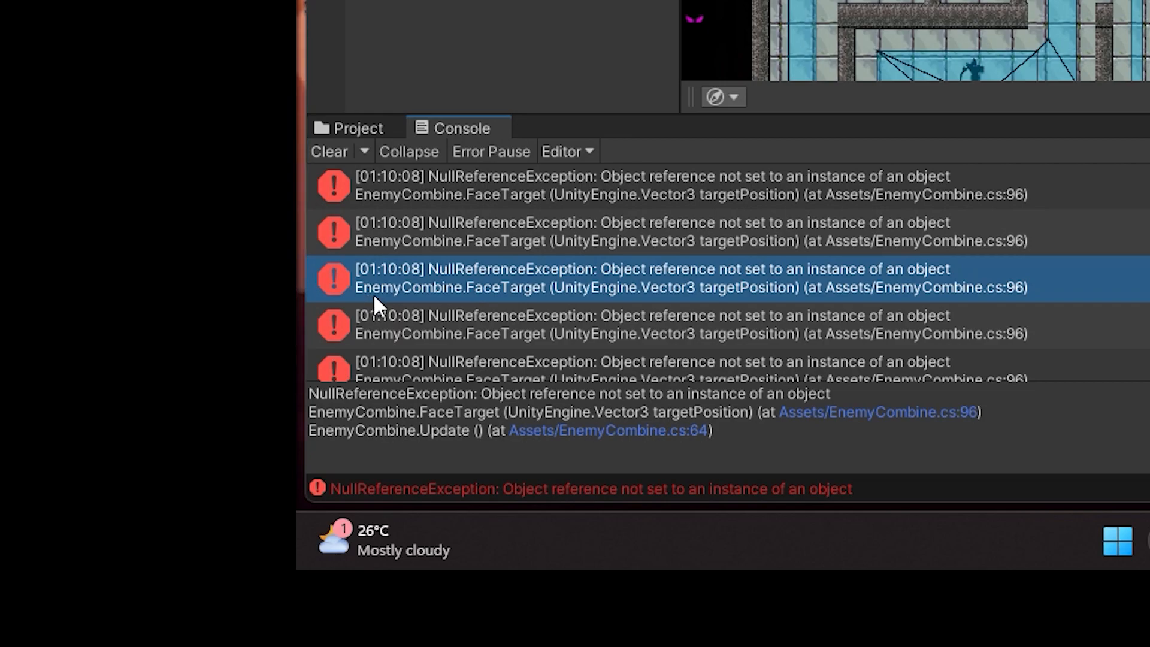